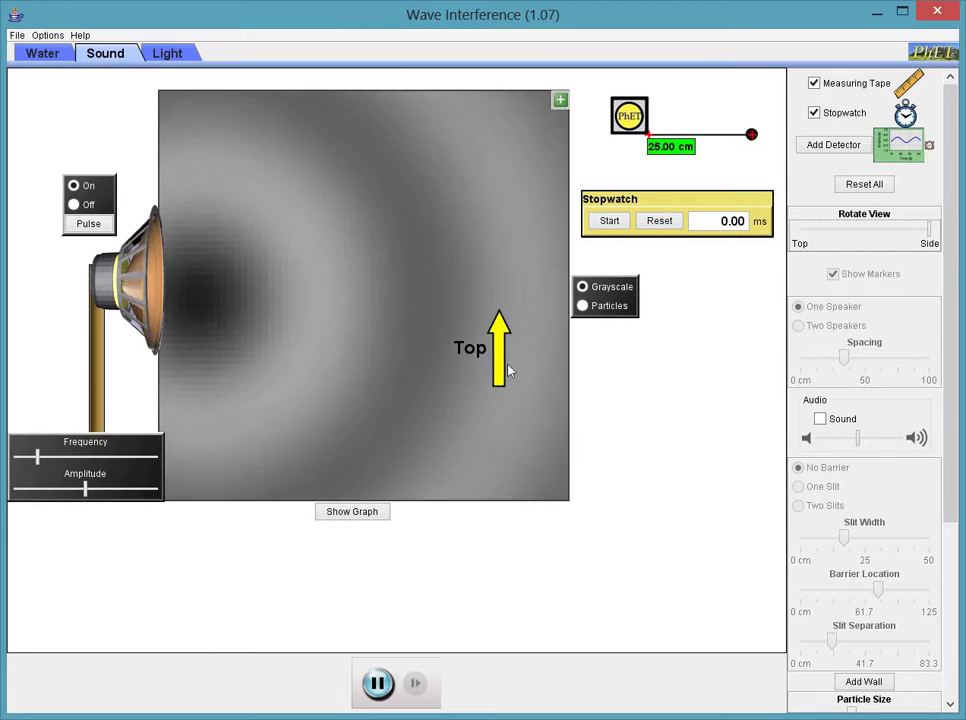
Rotate the sound wave view from Side through an intermediate angle to Top.
drag(930, 232, 897, 231)
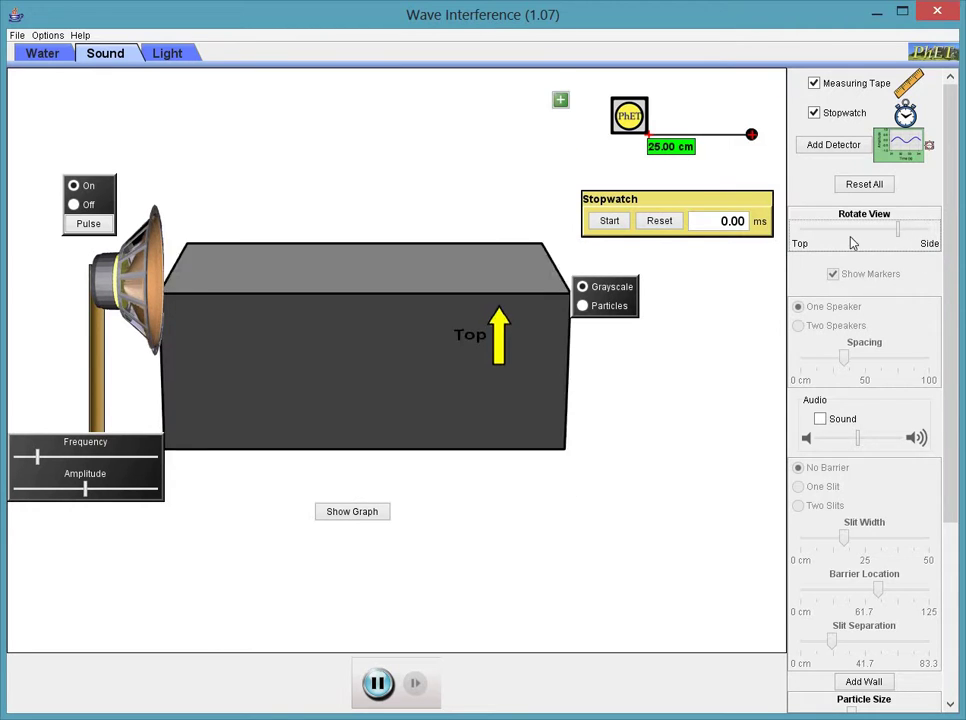
drag(799, 243, 798, 243)
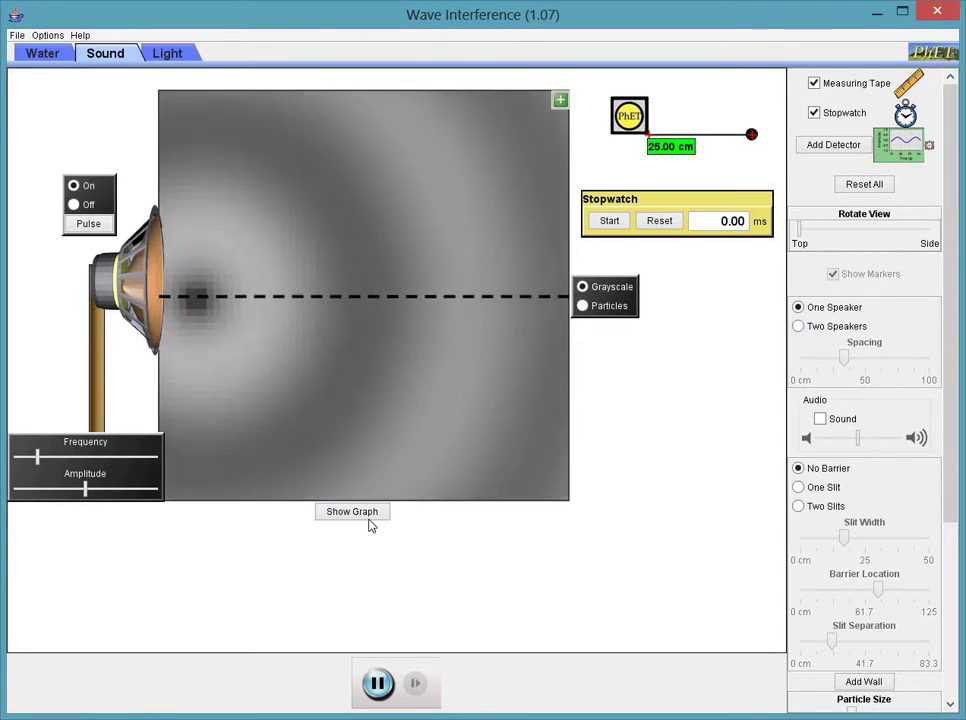
Show the pressure graph for the speaker, with the amplitude set high and the frequency near its minimum.
click(370, 517)
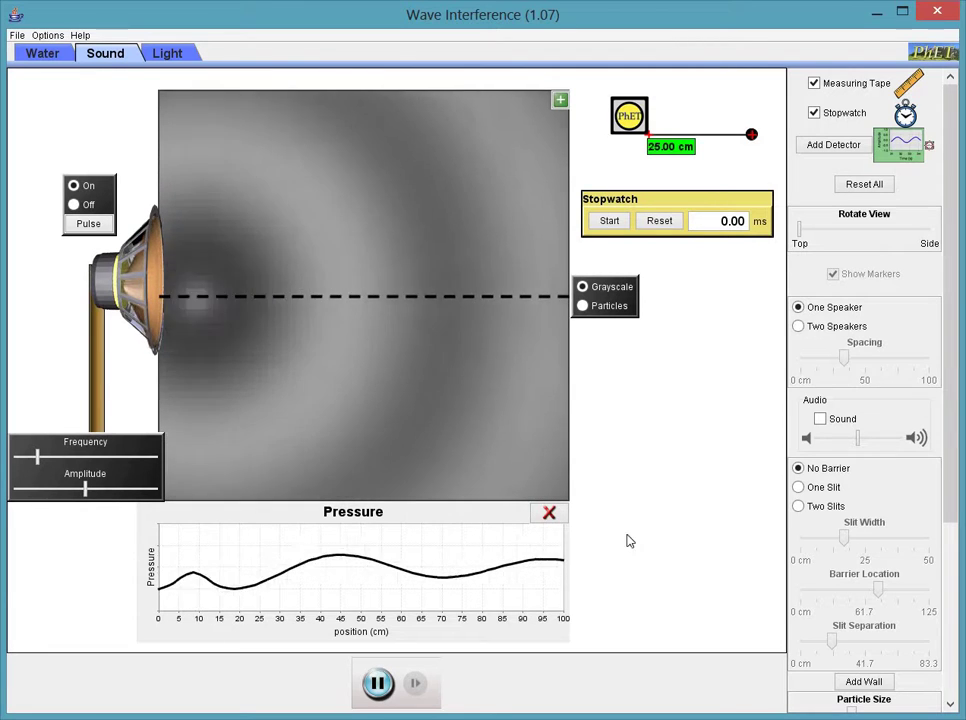
click(551, 514)
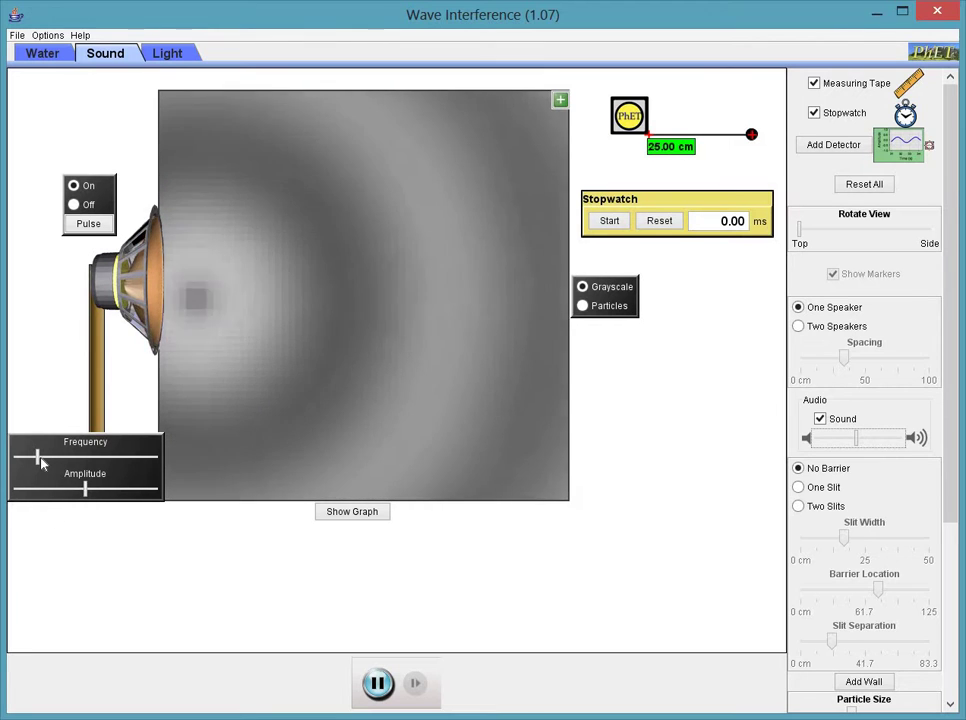
click(330, 514)
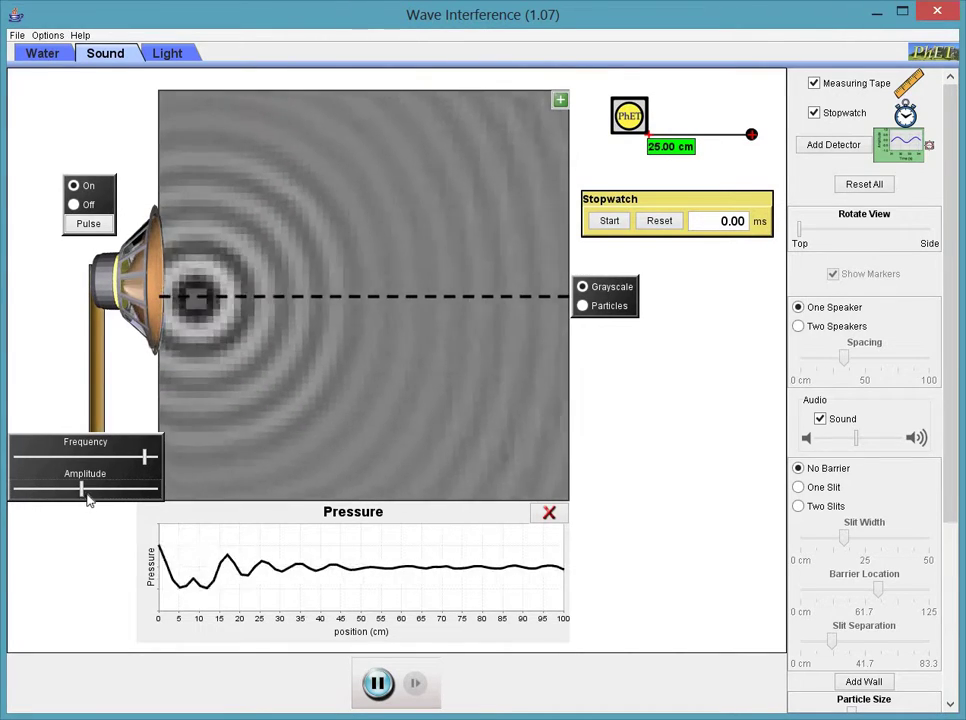
drag(121, 495, 29, 470)
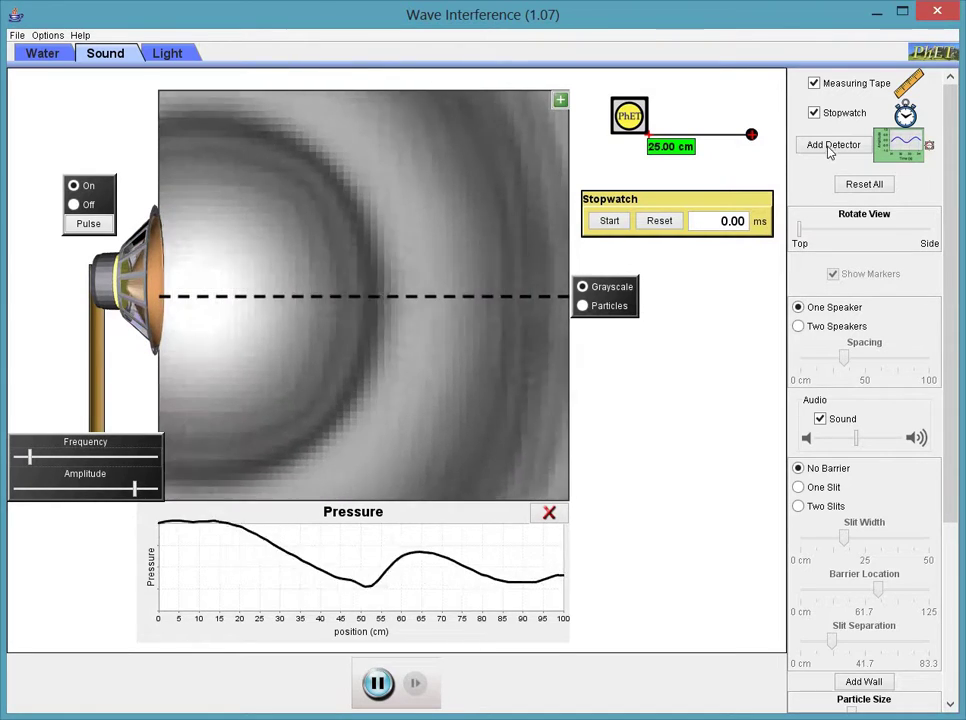
Add a detector, place its readout outside the wave area, and move its probe farther from the speaker below the centre line.
click(833, 145)
drag(205, 328, 718, 503)
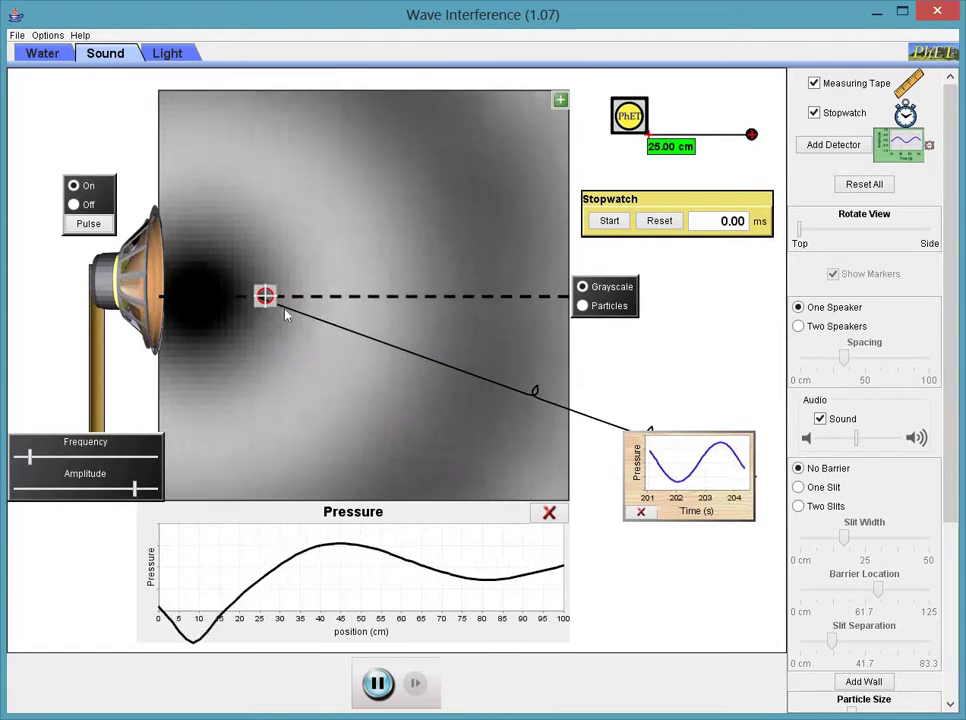
drag(264, 296, 368, 317)
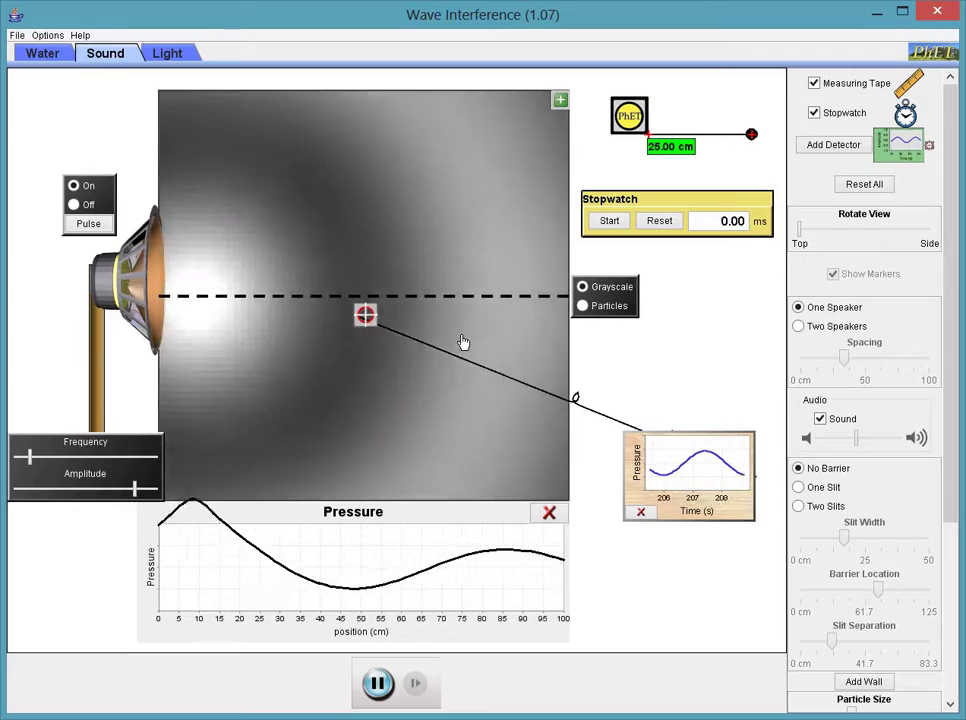
drag(367, 317, 457, 337)
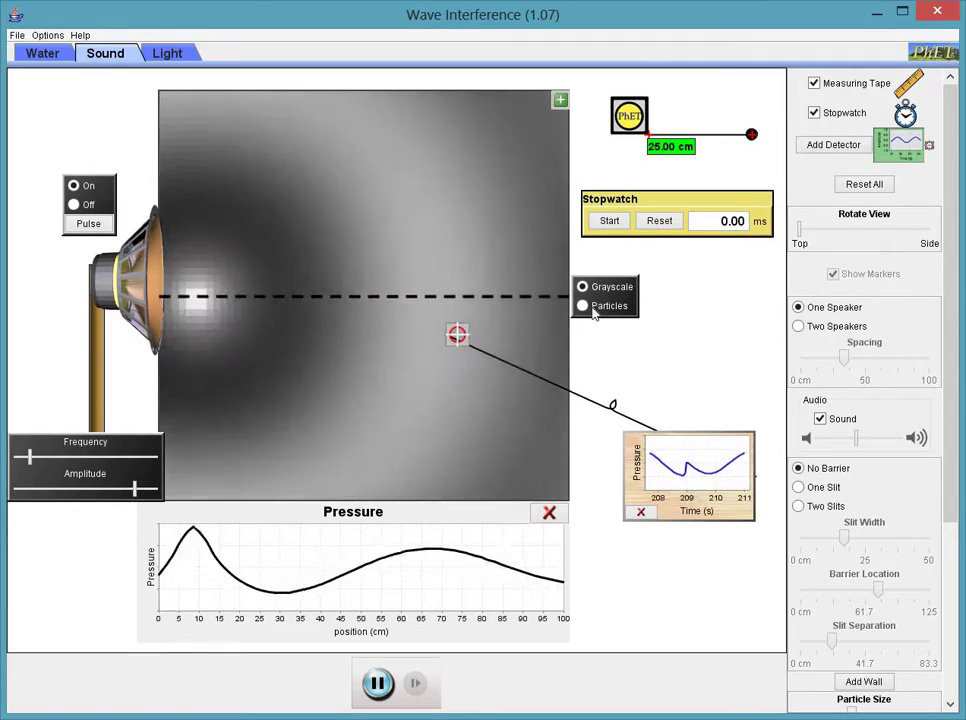
Probe the Particles view near its lower edge at a slightly higher frequency, and return to the Grayscale view.
click(586, 306)
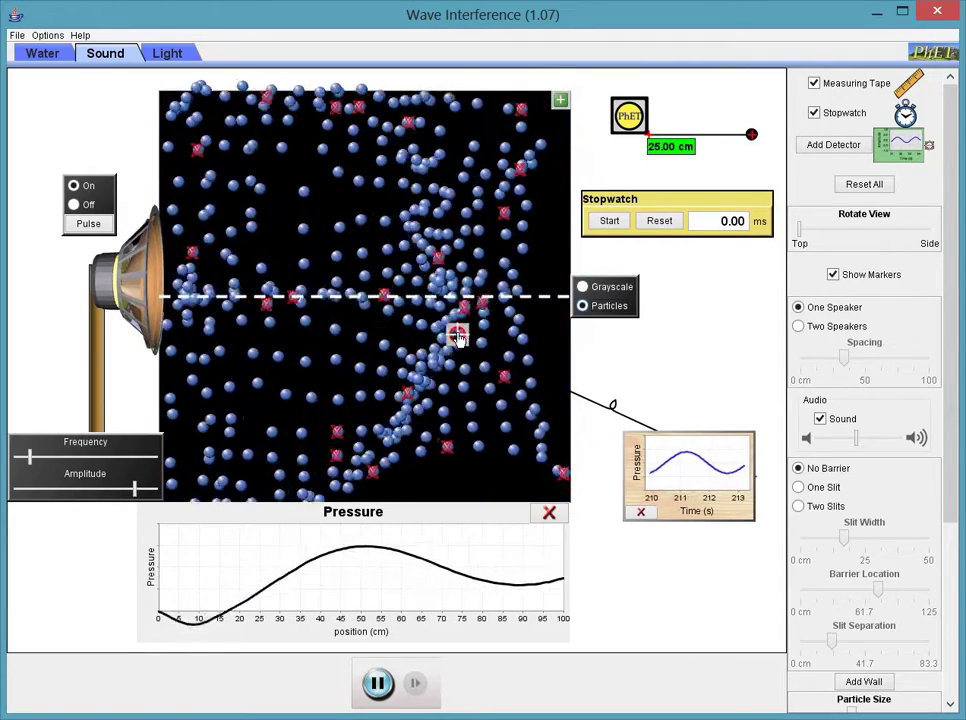
drag(457, 337, 444, 435)
click(45, 460)
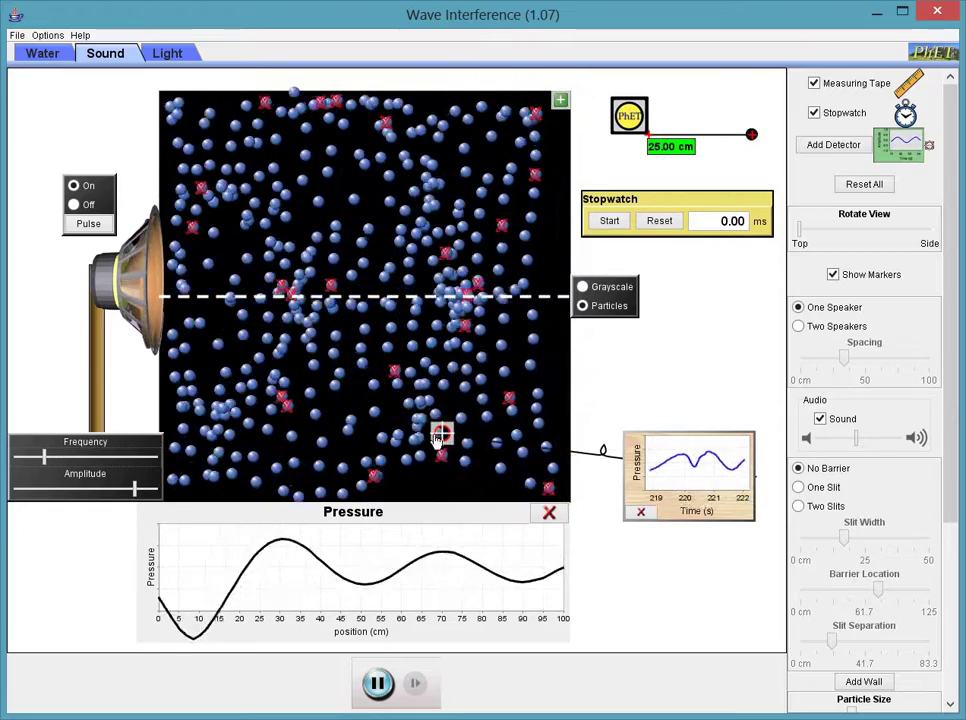
drag(442, 433, 411, 434)
click(582, 287)
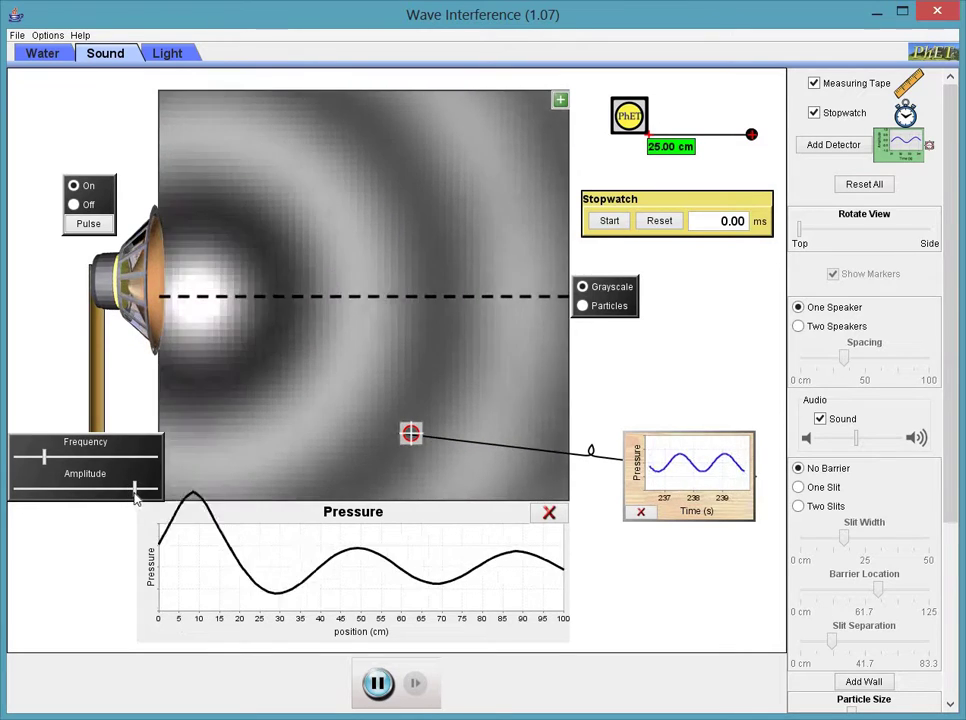
Change the source to two speakers, sample the waves with the detector probe, and compare the Particles and Grayscale views.
mouse_move(133, 491)
mouse_down()
mouse_move(106, 492)
mouse_move(131, 489)
mouse_up()
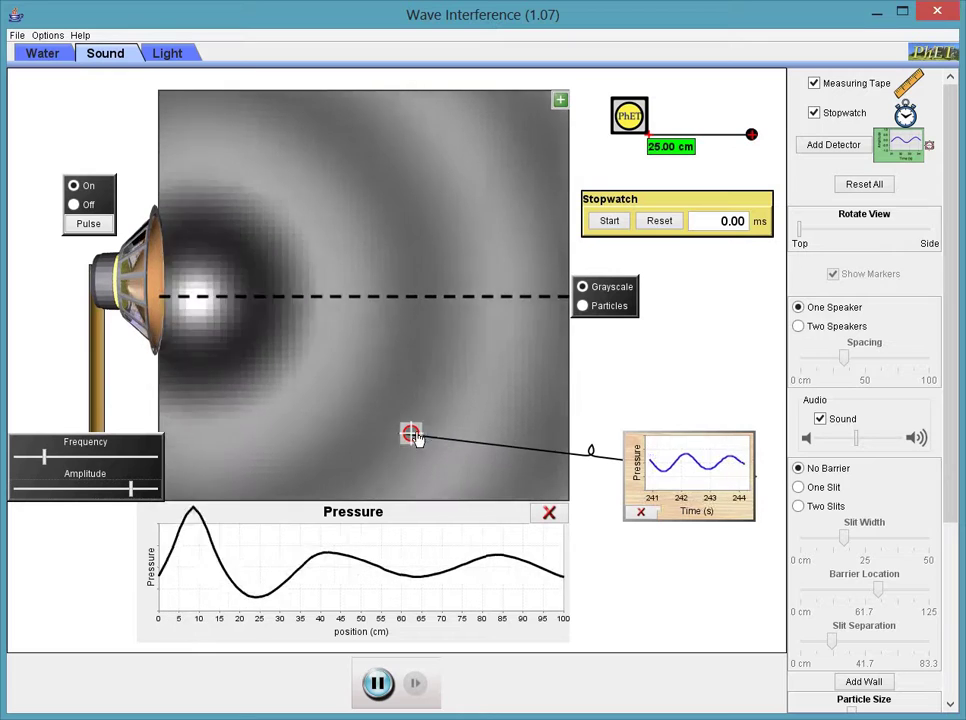
drag(410, 433, 423, 372)
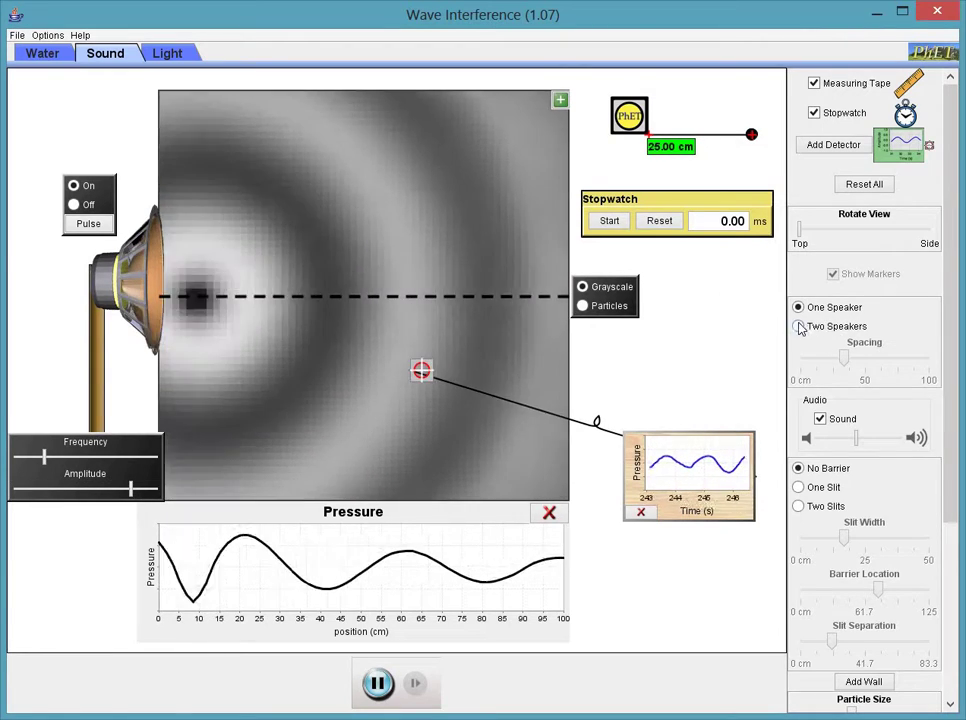
click(828, 328)
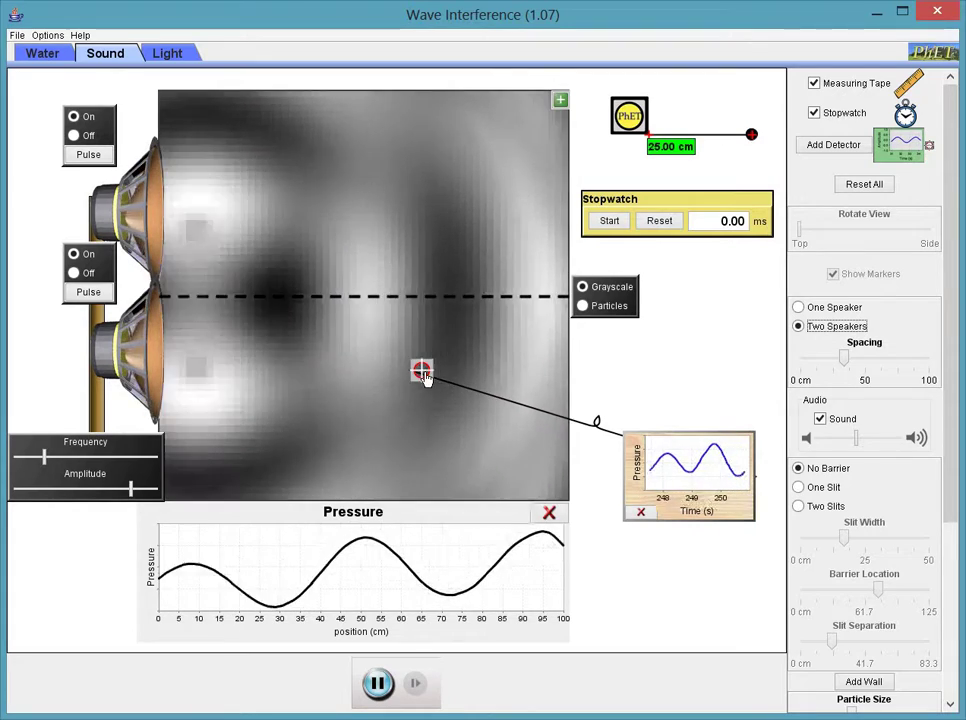
drag(424, 376, 309, 341)
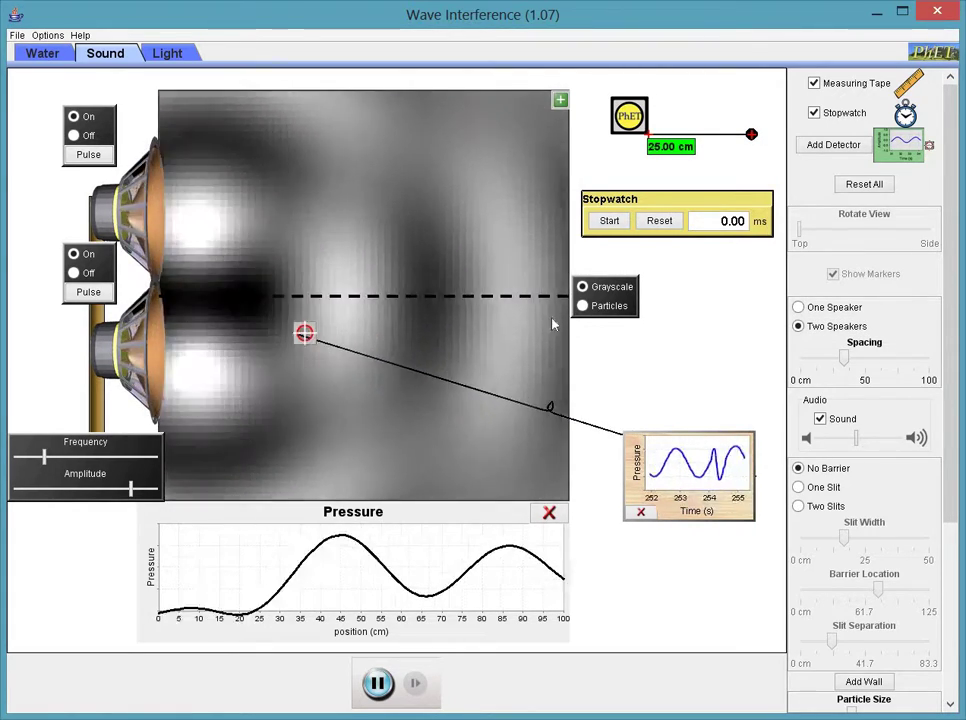
click(582, 306)
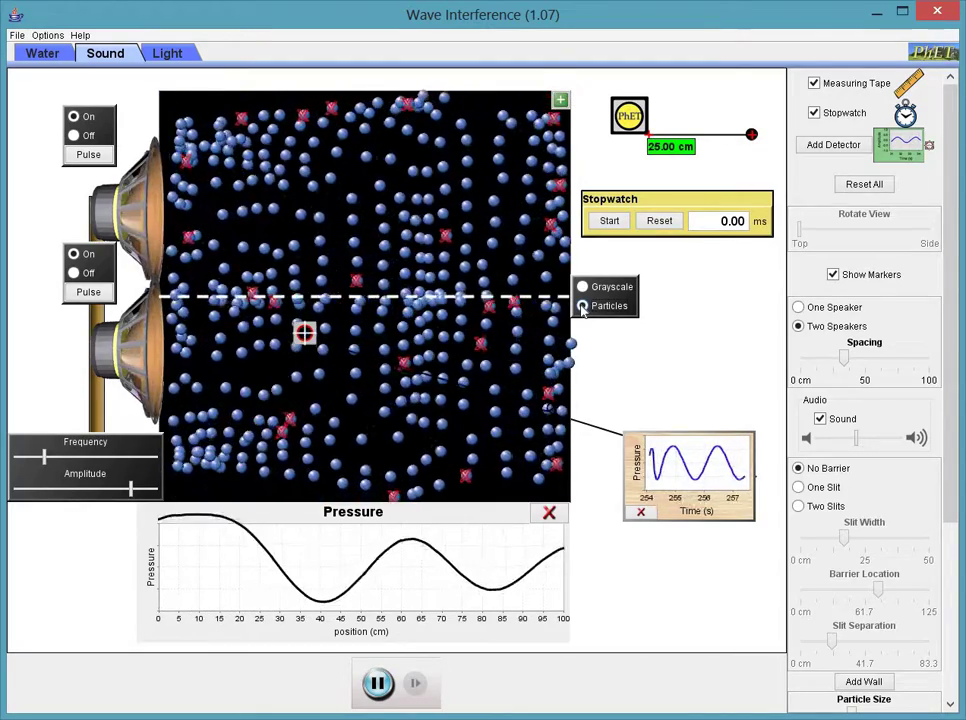
click(584, 288)
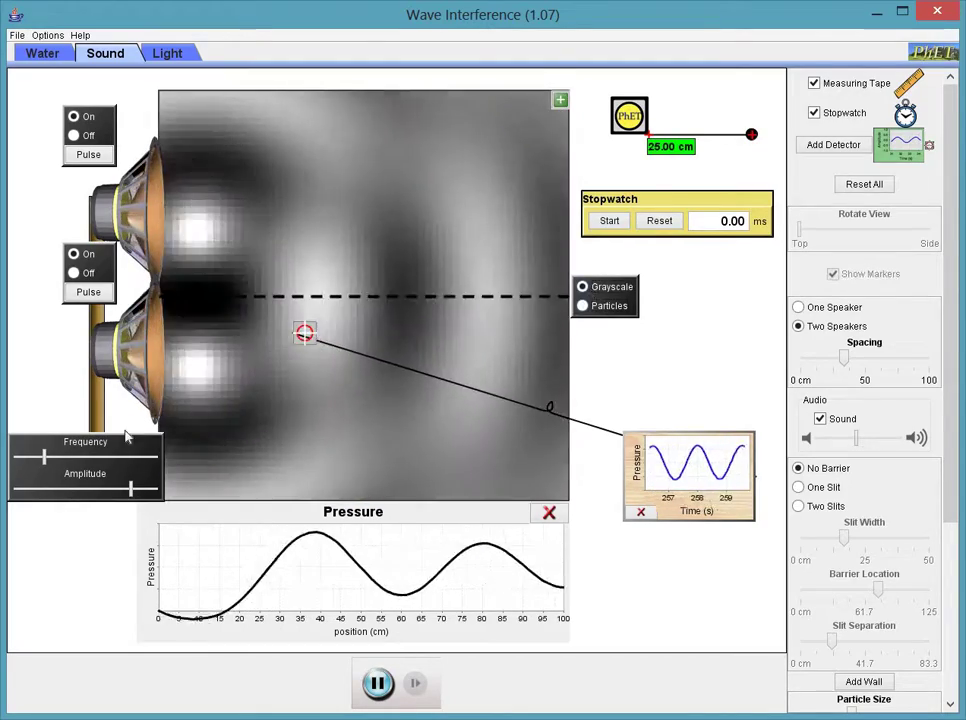
Raise the frequency to about mid-range and set the speaker spacing to 50 cm, sampling the interference pattern with the detector probe.
drag(44, 457, 85, 459)
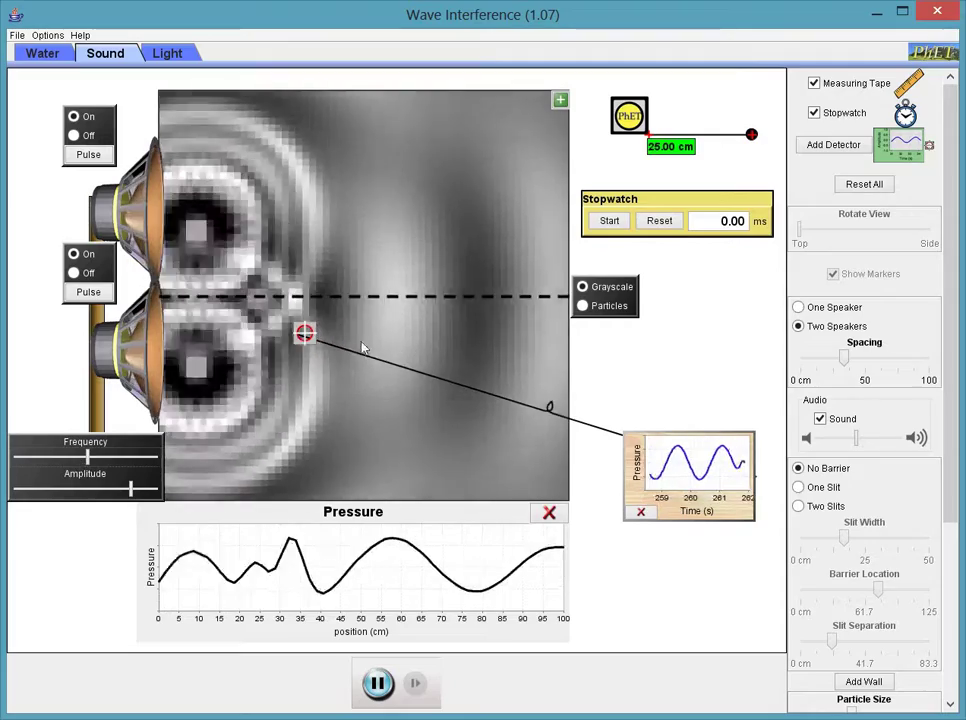
drag(308, 343, 313, 308)
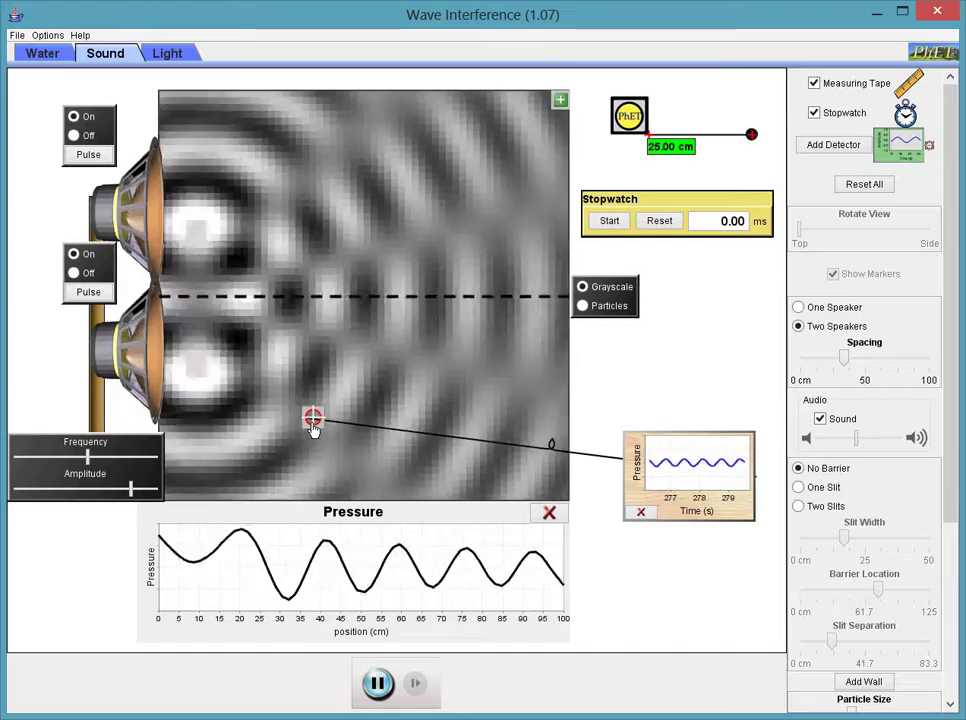
drag(872, 364, 826, 364)
click(862, 368)
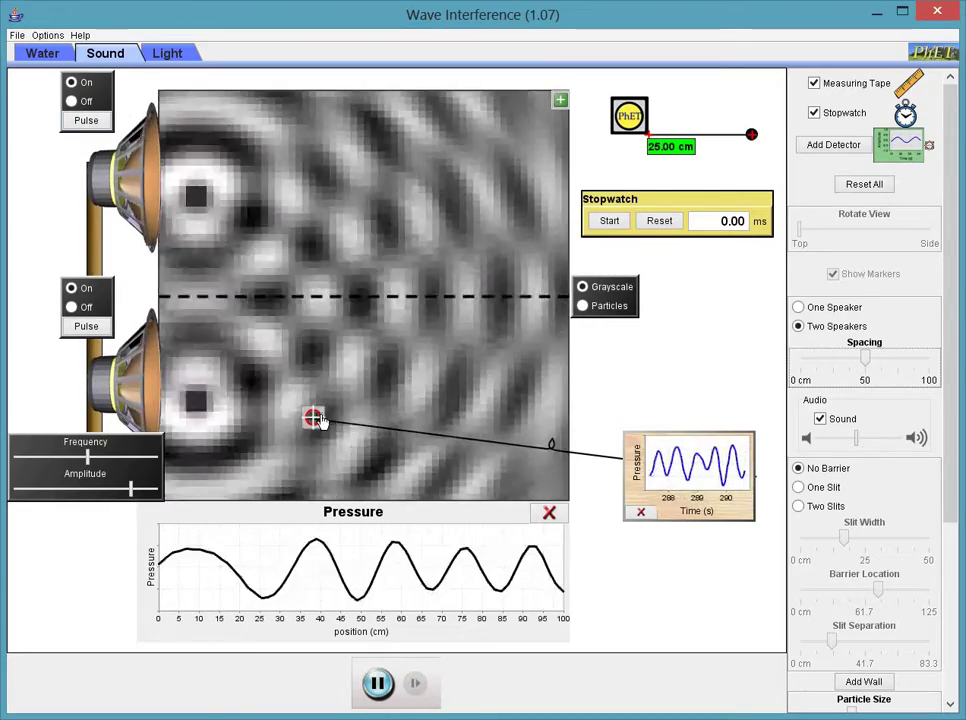
mouse_move(313, 417)
mouse_down()
mouse_move(346, 397)
mouse_move(362, 367)
mouse_up()
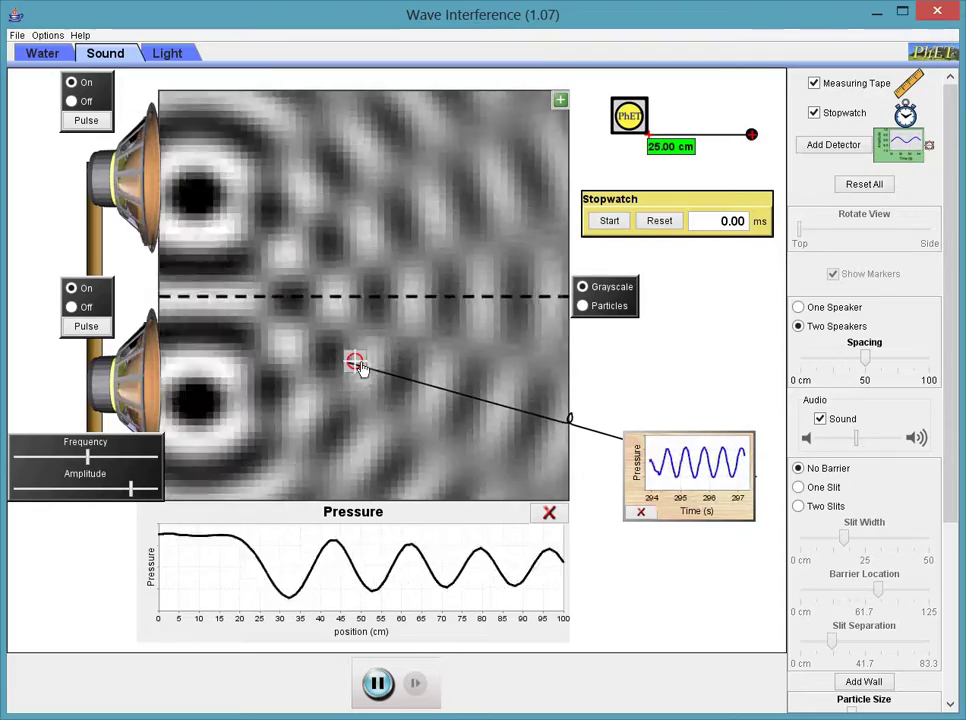
Raise the frequency to about two thirds of its range and move the detector probe upward across the centre line.
drag(88, 457, 110, 457)
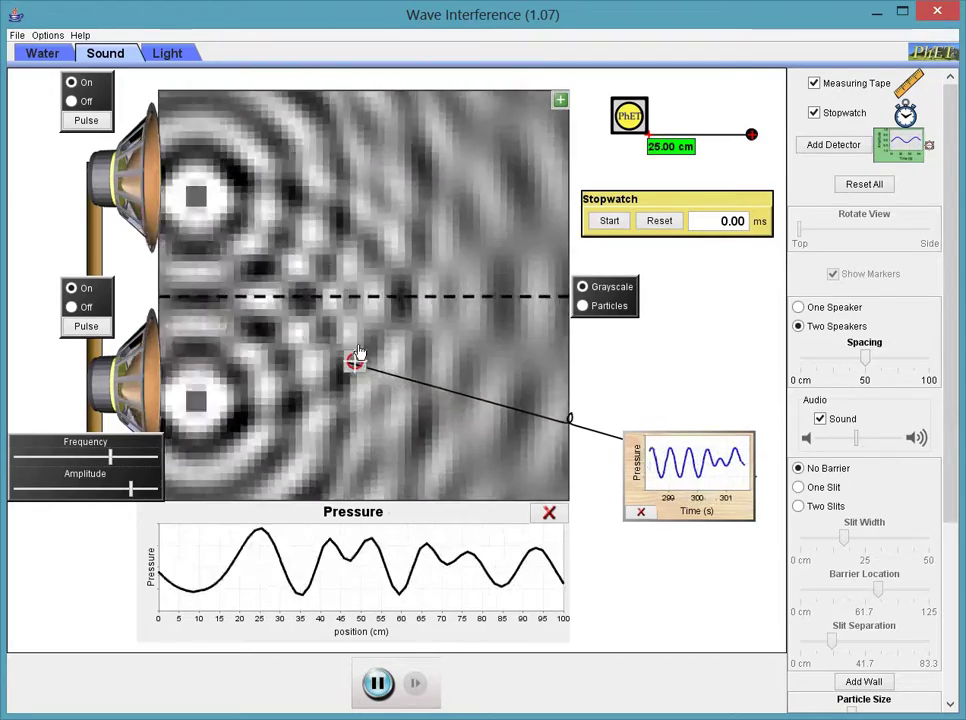
drag(357, 362, 362, 325)
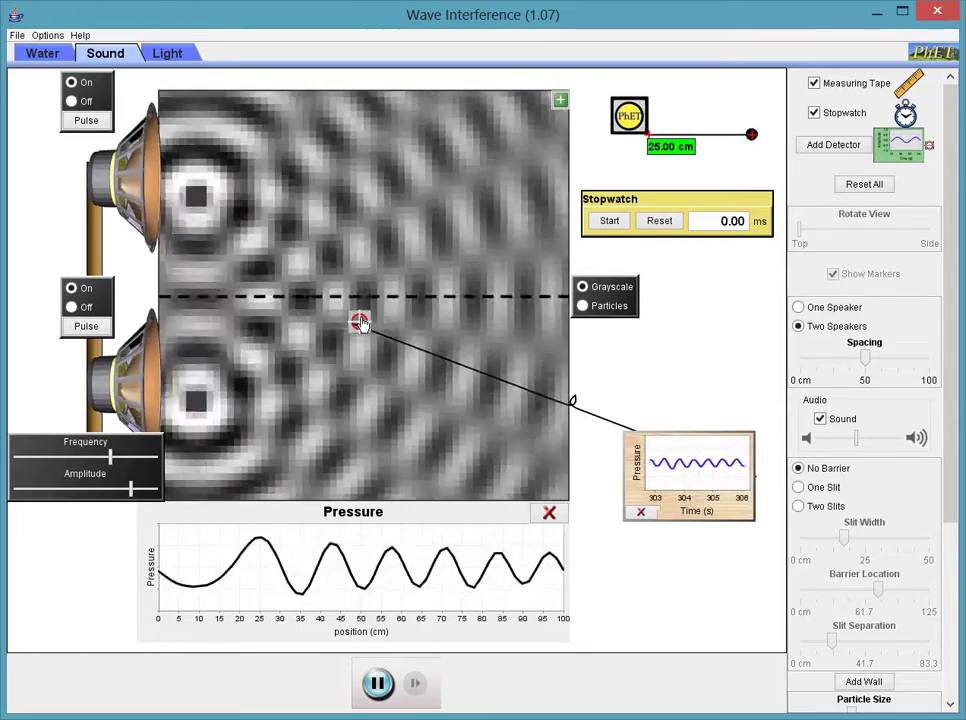
drag(360, 323, 359, 271)
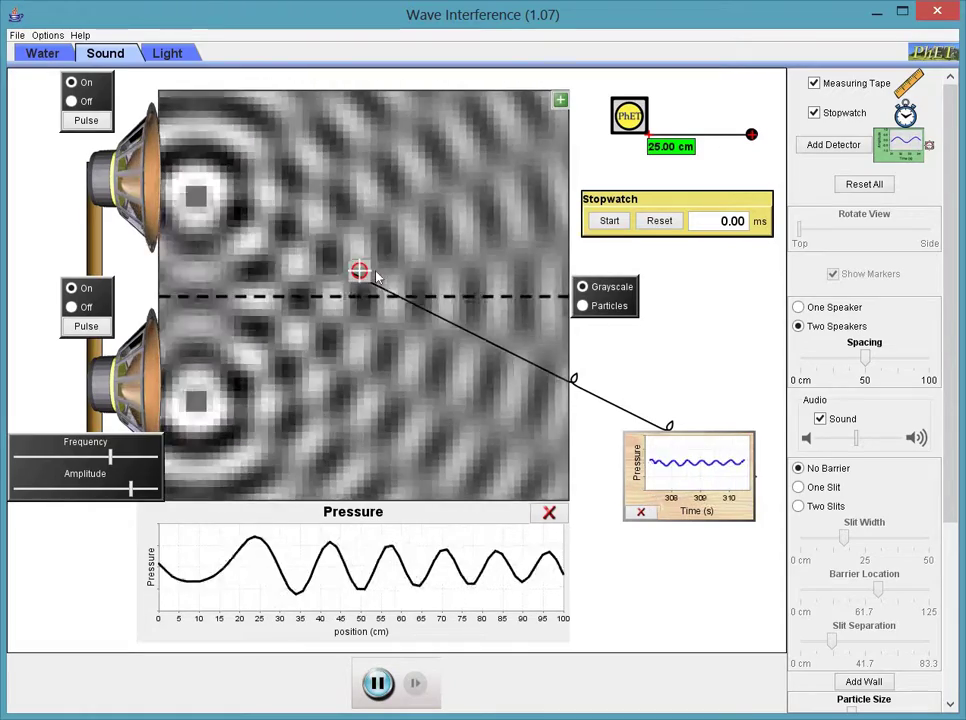
Pause the sound simulation and reset everything to the defaults.
click(378, 683)
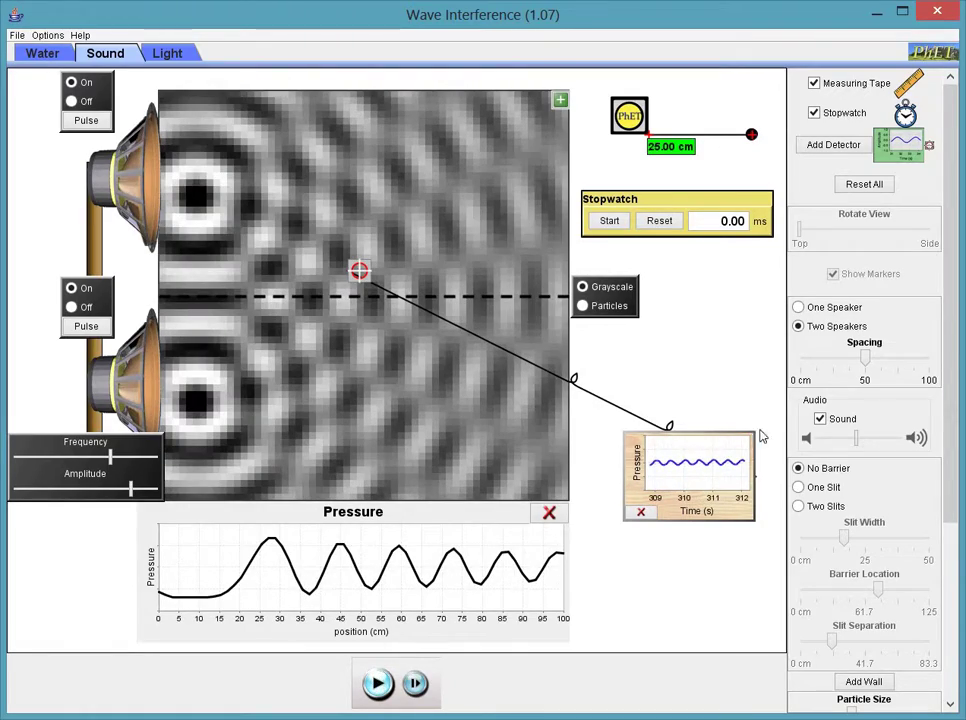
click(860, 188)
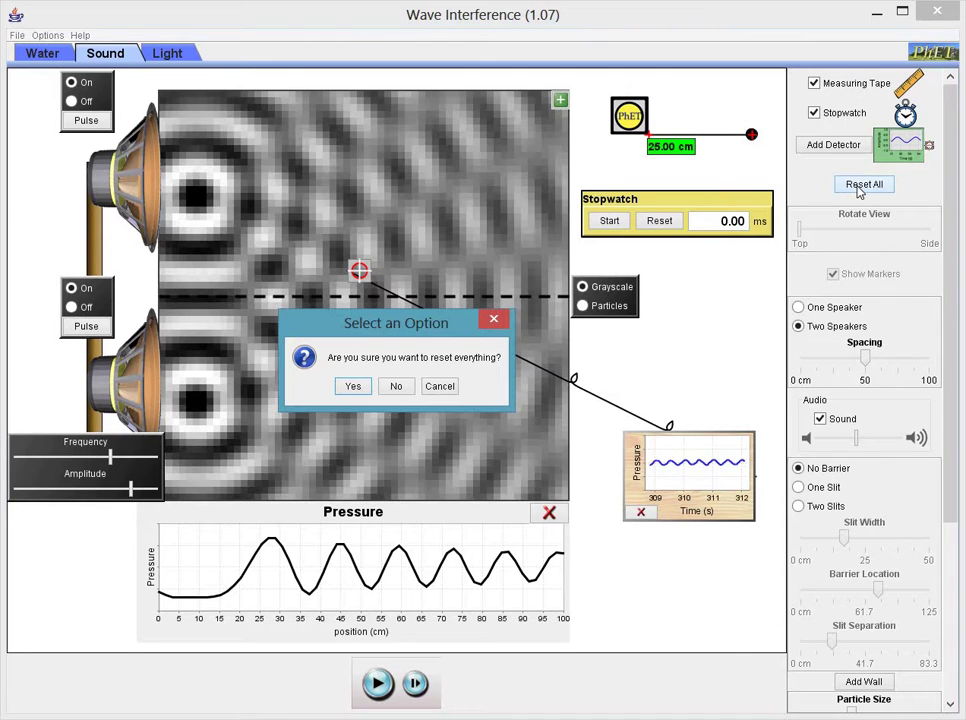
click(346, 387)
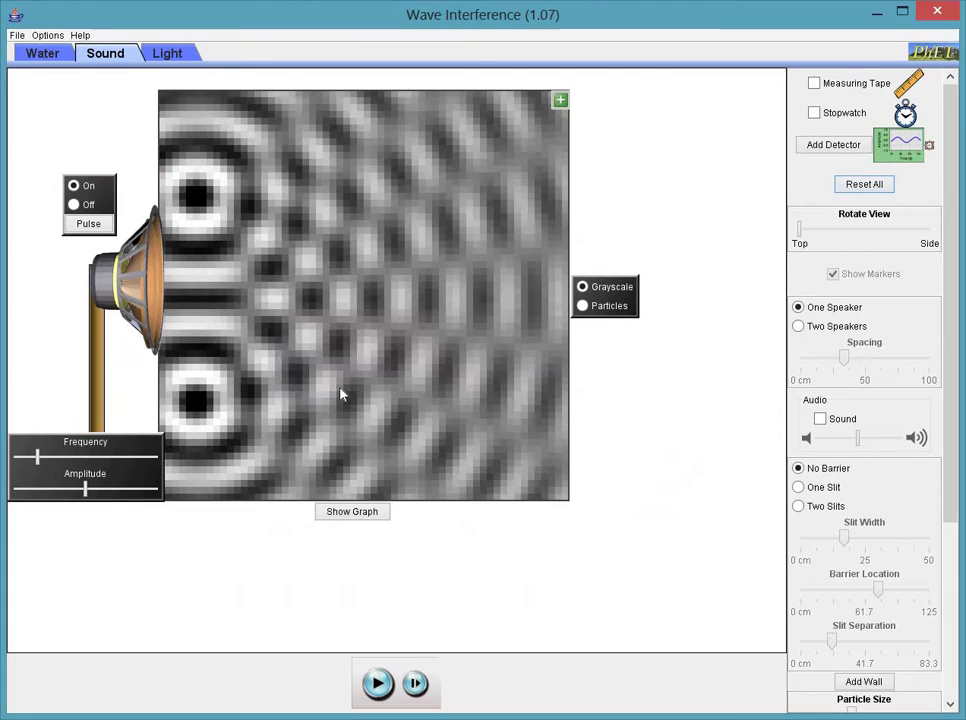
Open the water simulation and try higher drip frequencies, ending just below mid-range with the amplitude at about three quarters.
click(43, 55)
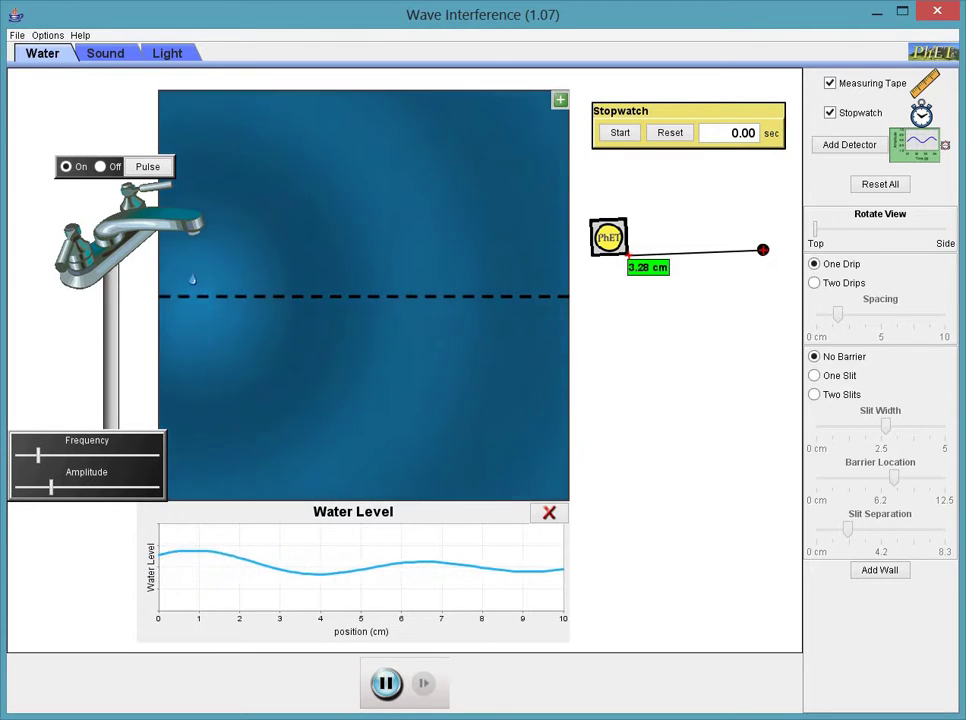
click(66, 457)
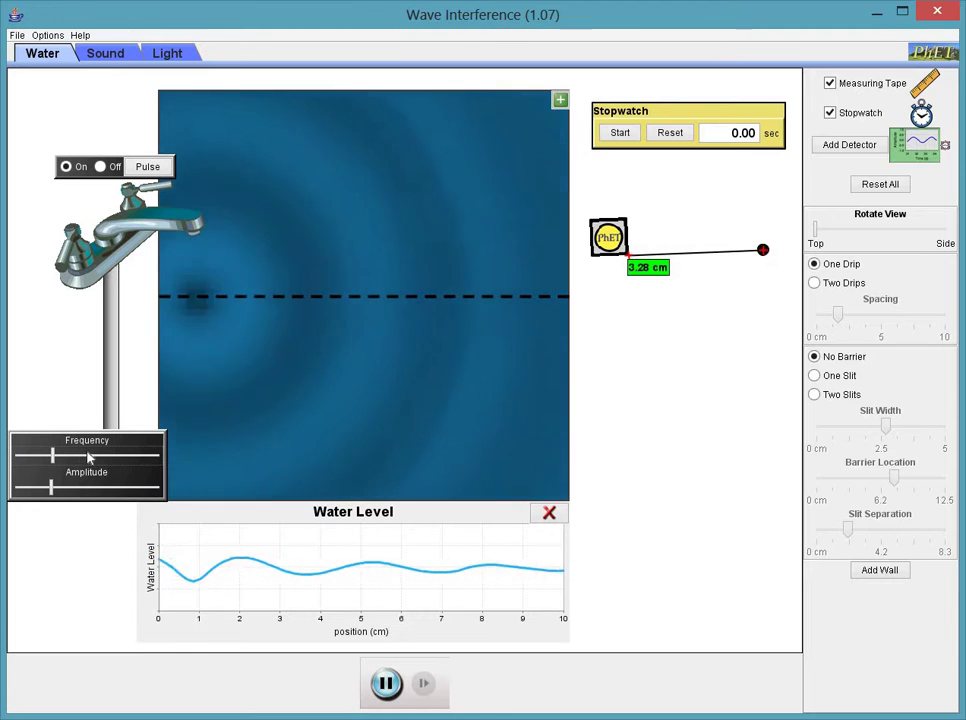
click(98, 457)
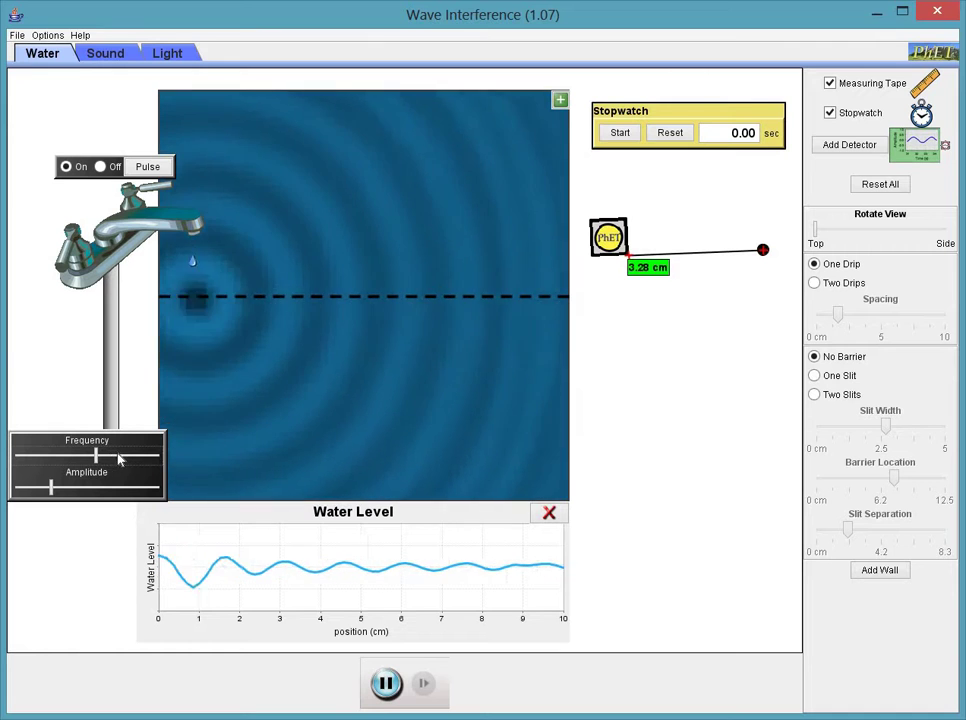
click(120, 457)
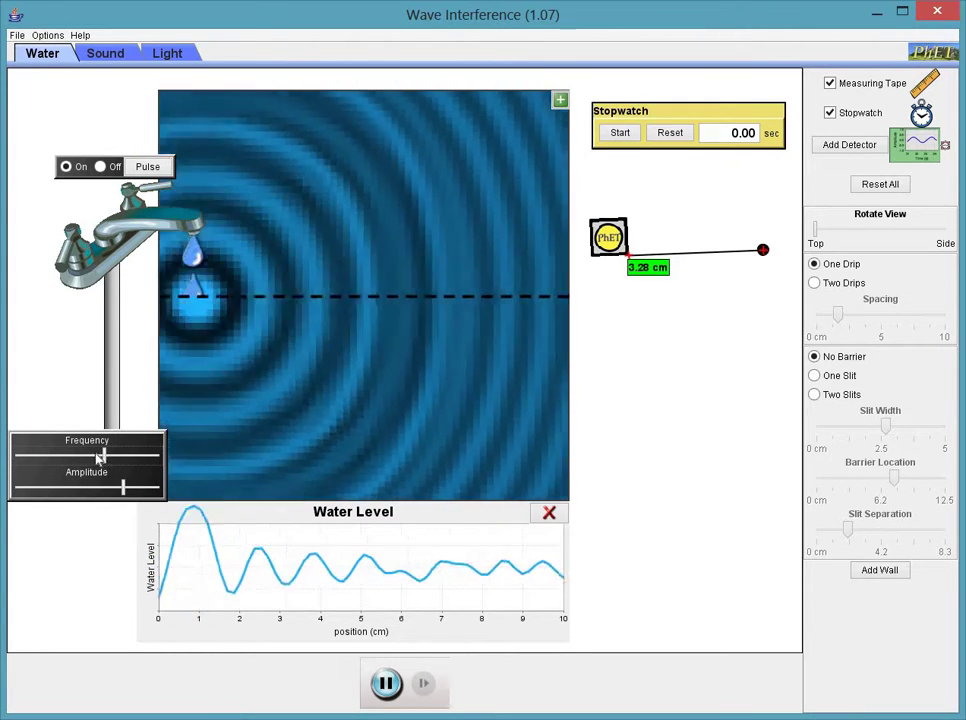
drag(100, 457, 79, 456)
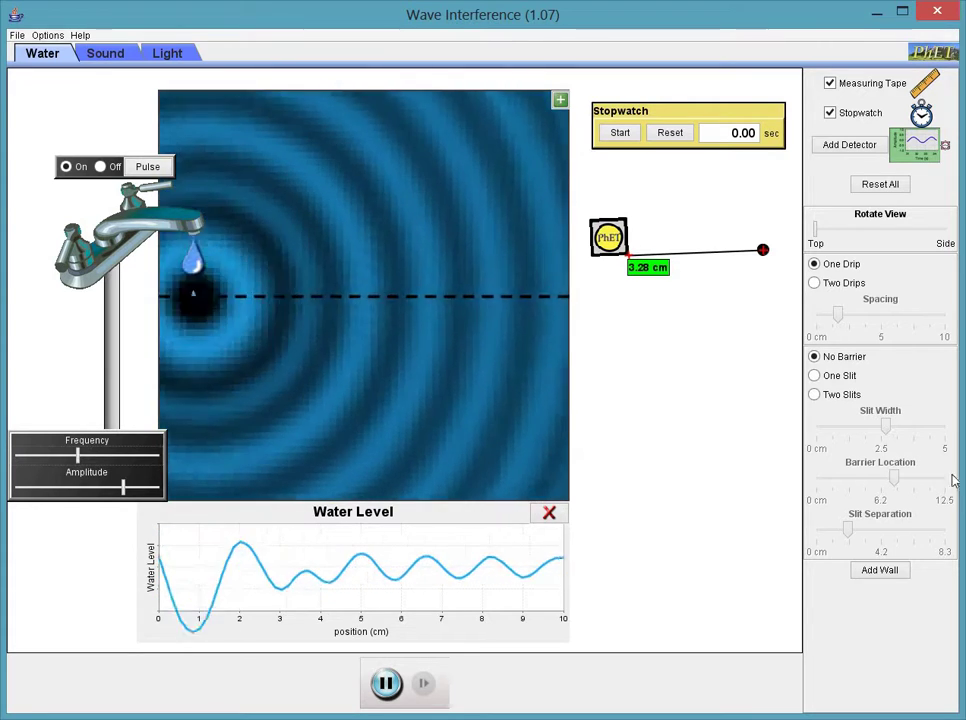
Change the water source to two drips and set their spacing to about 6 cm.
click(815, 283)
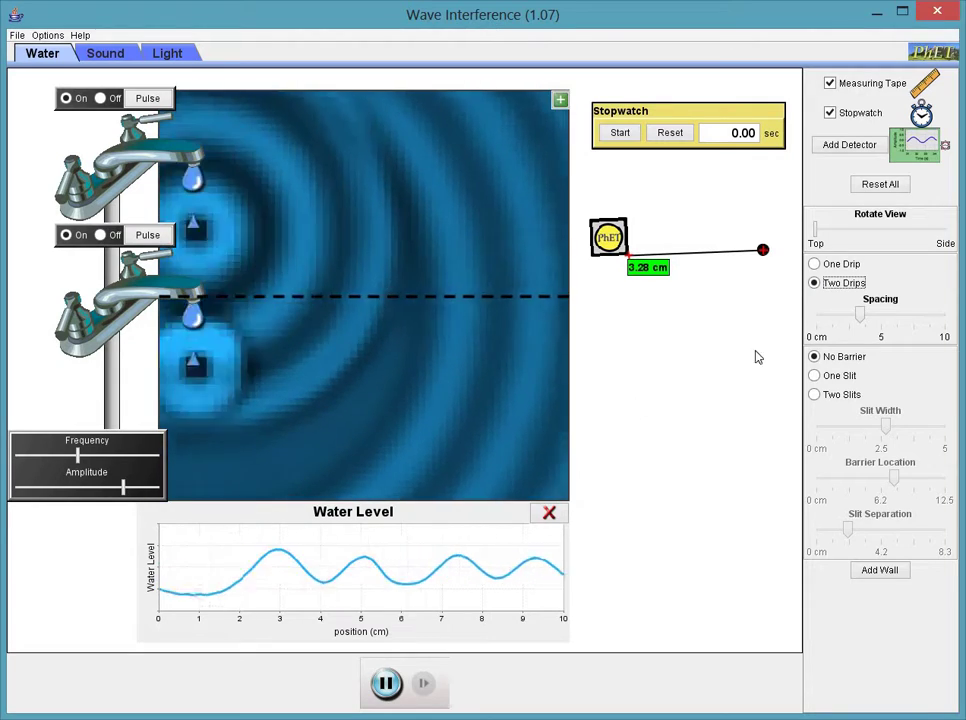
drag(866, 318, 903, 318)
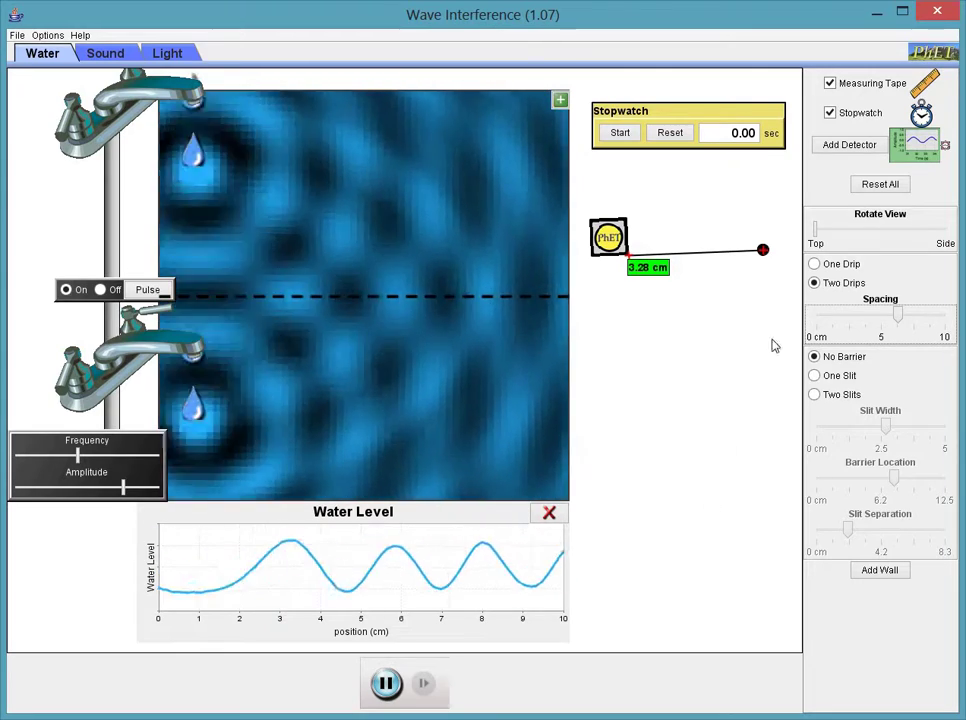
Add a detector to the water tank, move its graph beside the tank, and sample points off the source and above the centre line.
click(855, 148)
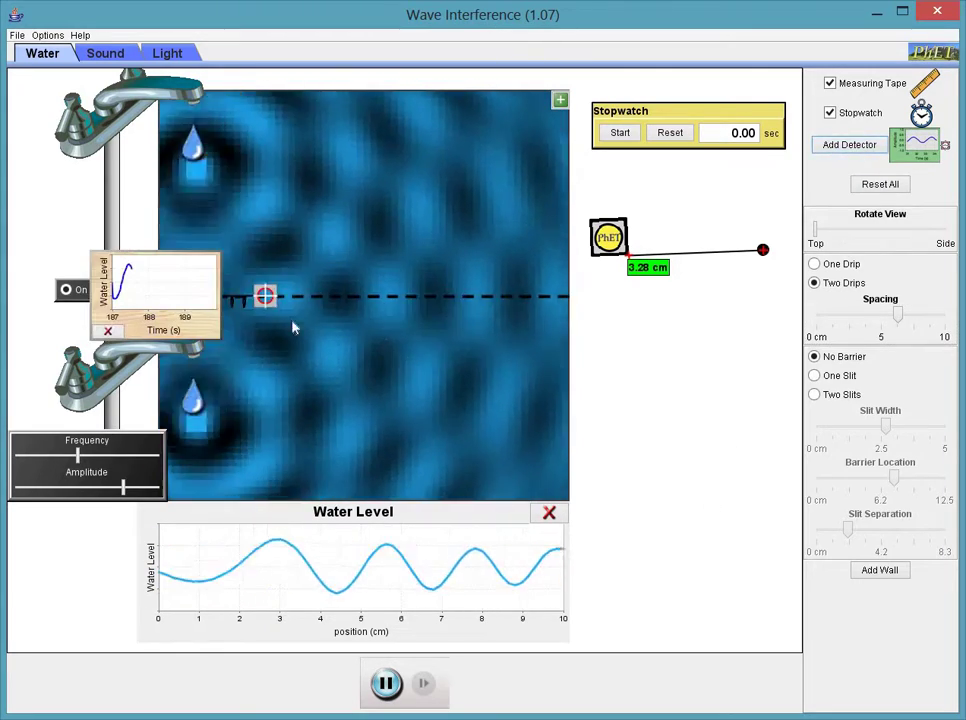
drag(205, 285, 686, 455)
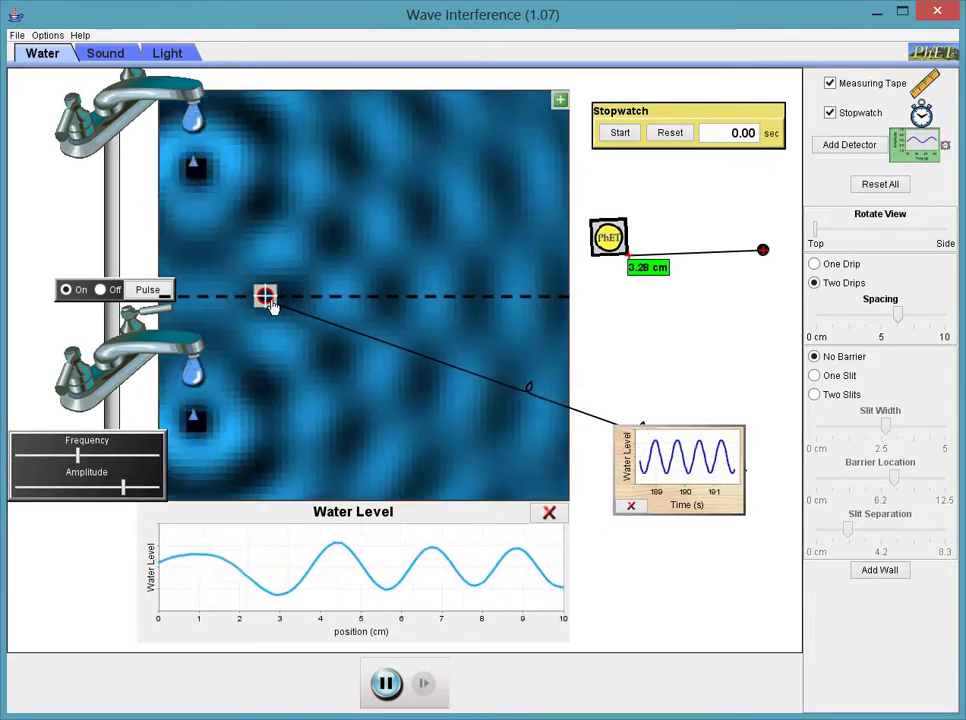
drag(277, 312, 398, 271)
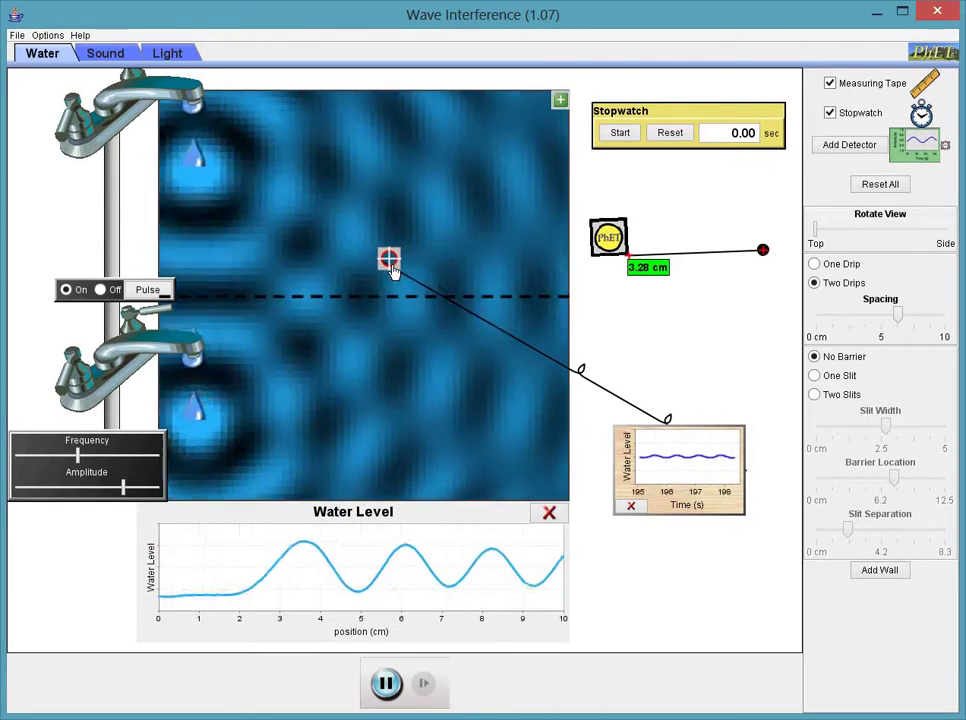
drag(392, 263, 396, 217)
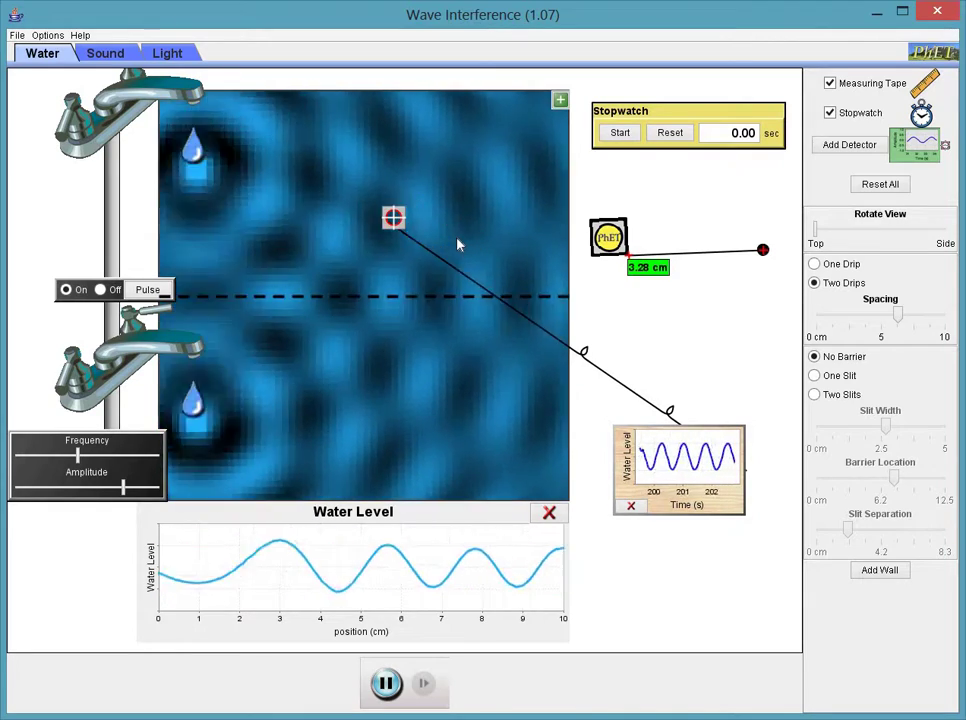
Raise the drip frequency to about four fifths of its range and move the detector probe onto and just below the centre line.
drag(78, 455, 145, 458)
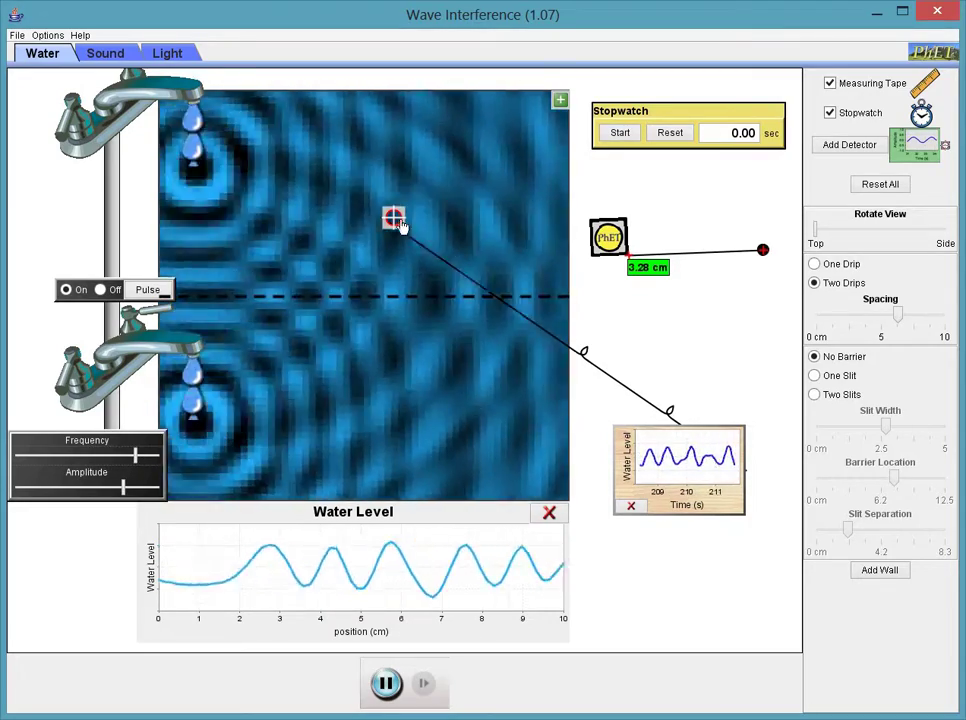
drag(397, 222, 408, 299)
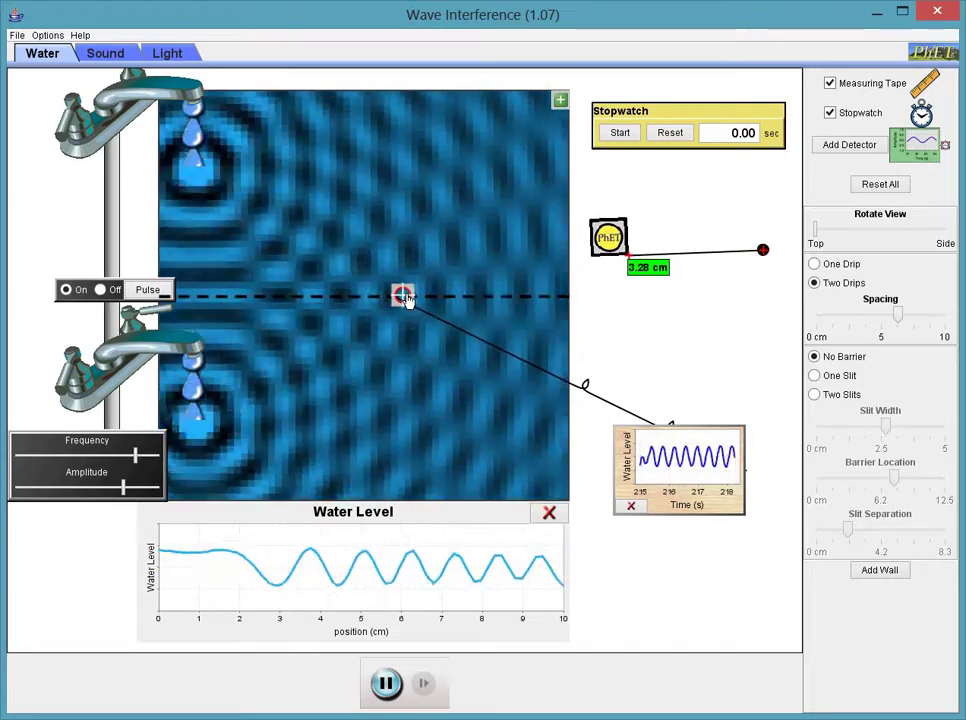
drag(408, 299, 408, 320)
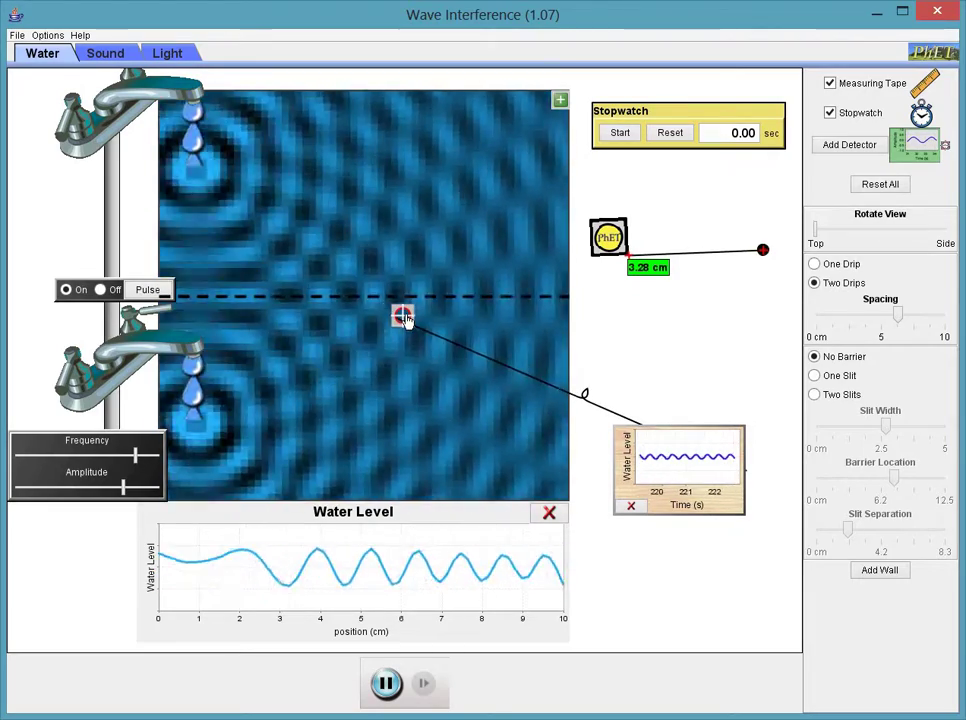
Rotate the water to the side view and place the measuring tape above the waves, shortened to about 3.15 cm.
click(932, 236)
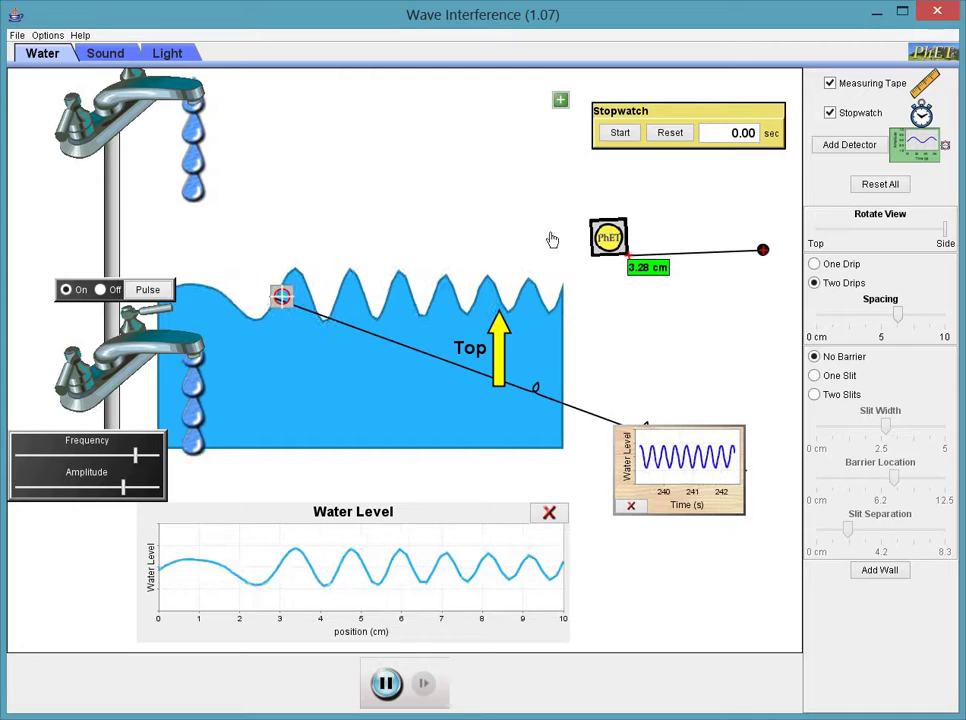
drag(614, 256, 350, 245)
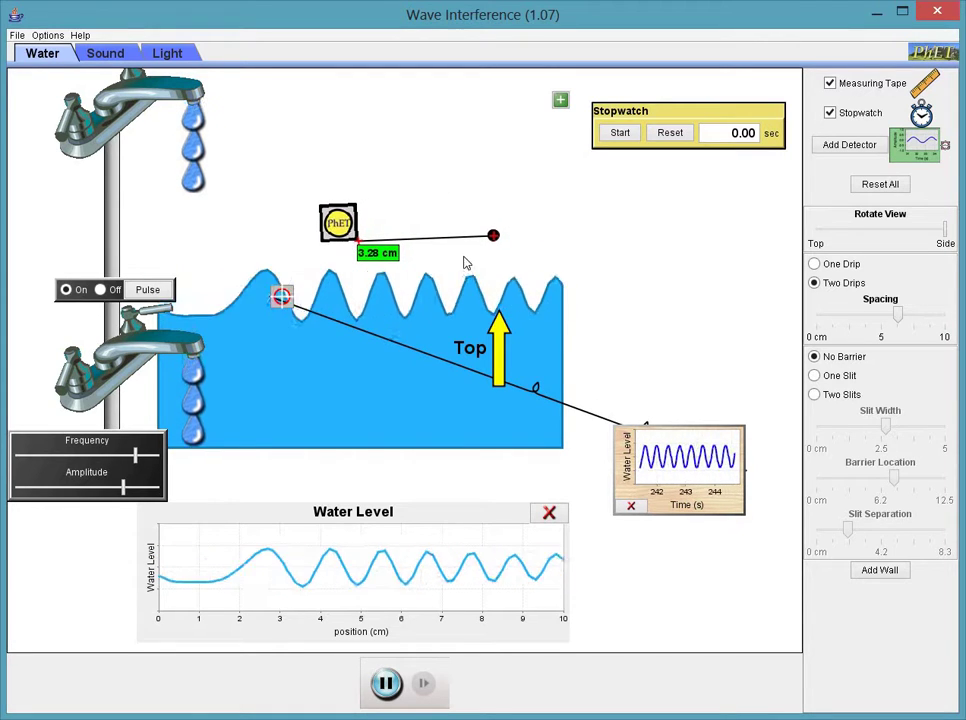
drag(496, 240, 481, 245)
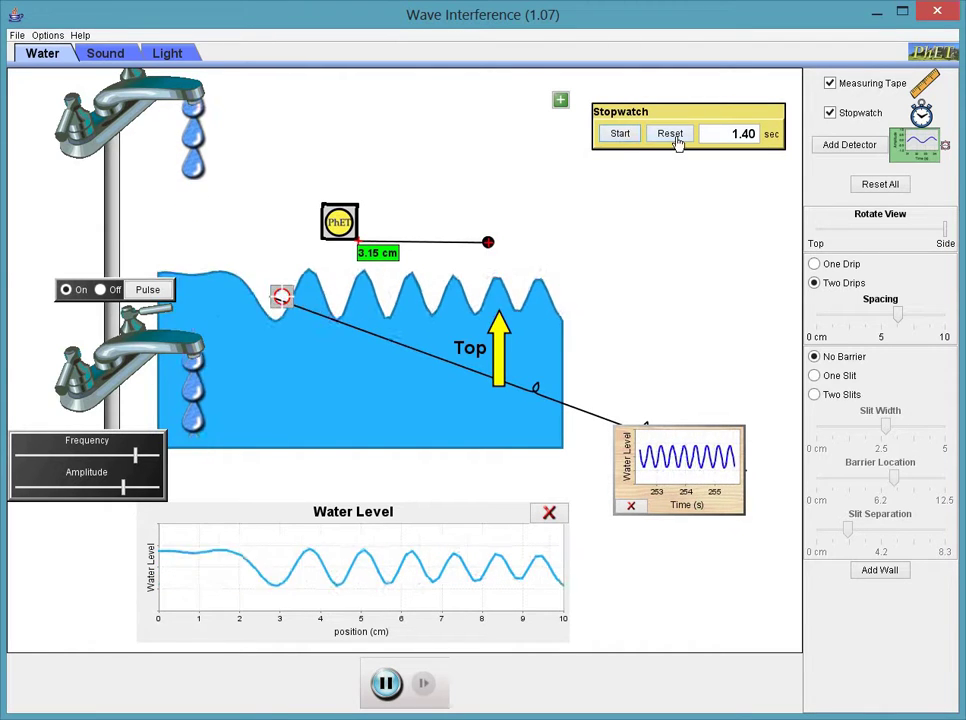
Move the measuring tape back beside the tank and rotate the water back to the top view.
drag(354, 227, 628, 248)
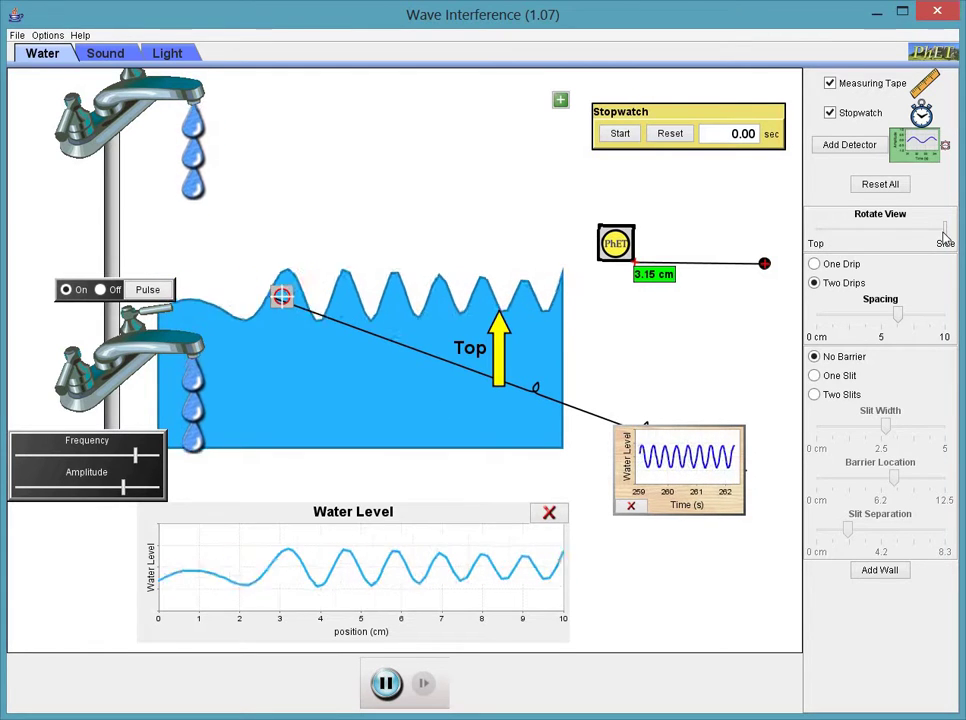
mouse_move(945, 237)
mouse_down()
mouse_move(884, 235)
mouse_move(947, 237)
mouse_up()
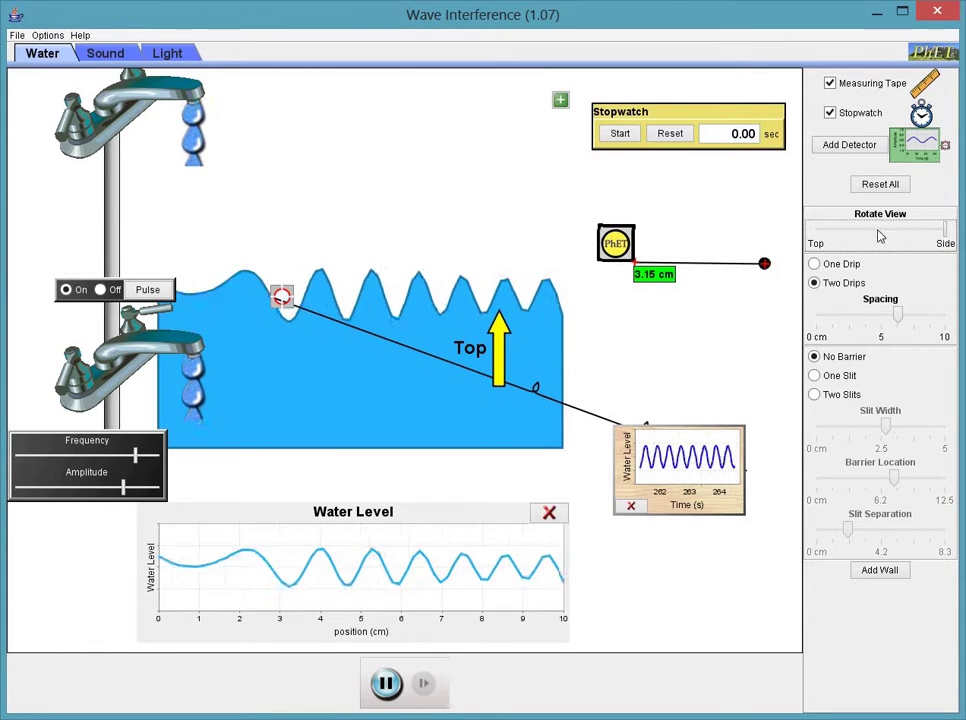
drag(880, 236, 813, 237)
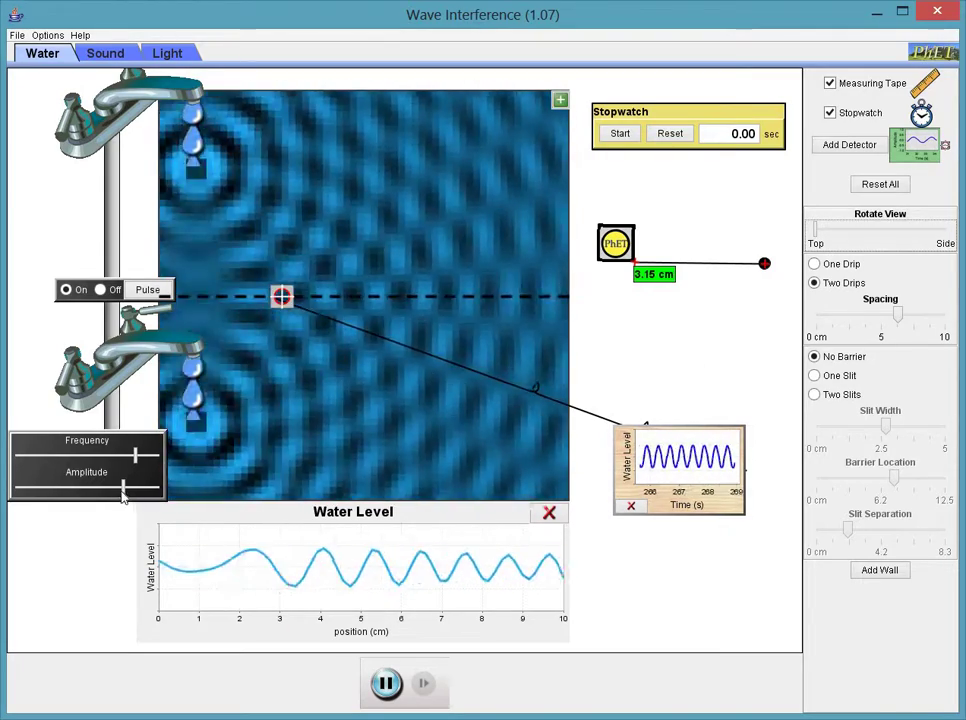
Lower the drip amplitude to nearly zero and raise it to its maximum.
drag(122, 492, 48, 496)
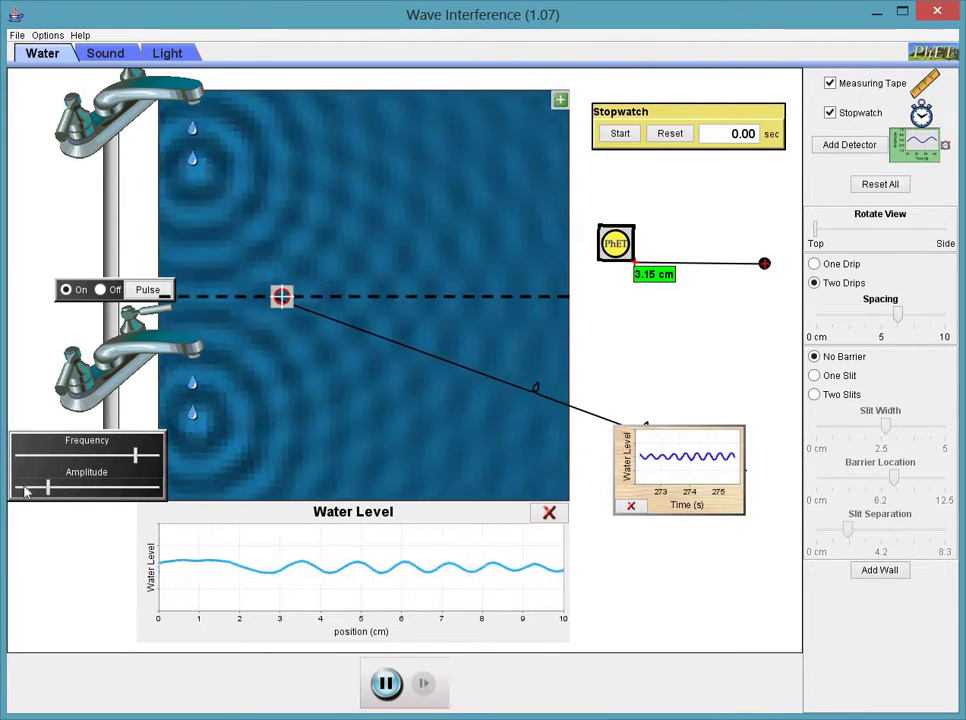
drag(47, 490, 19, 486)
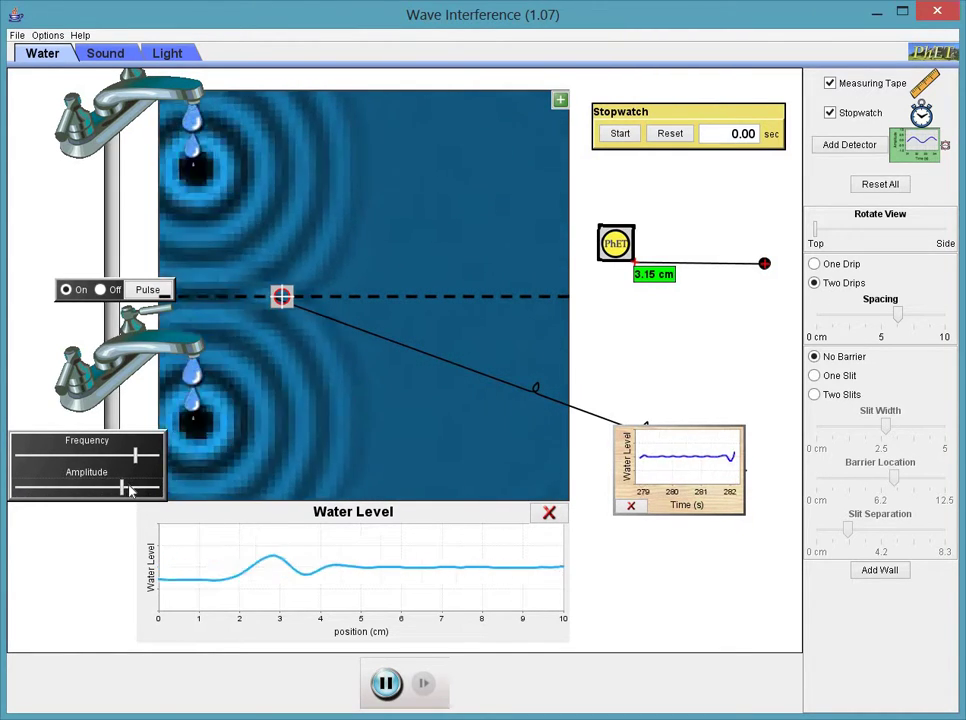
drag(129, 489, 145, 492)
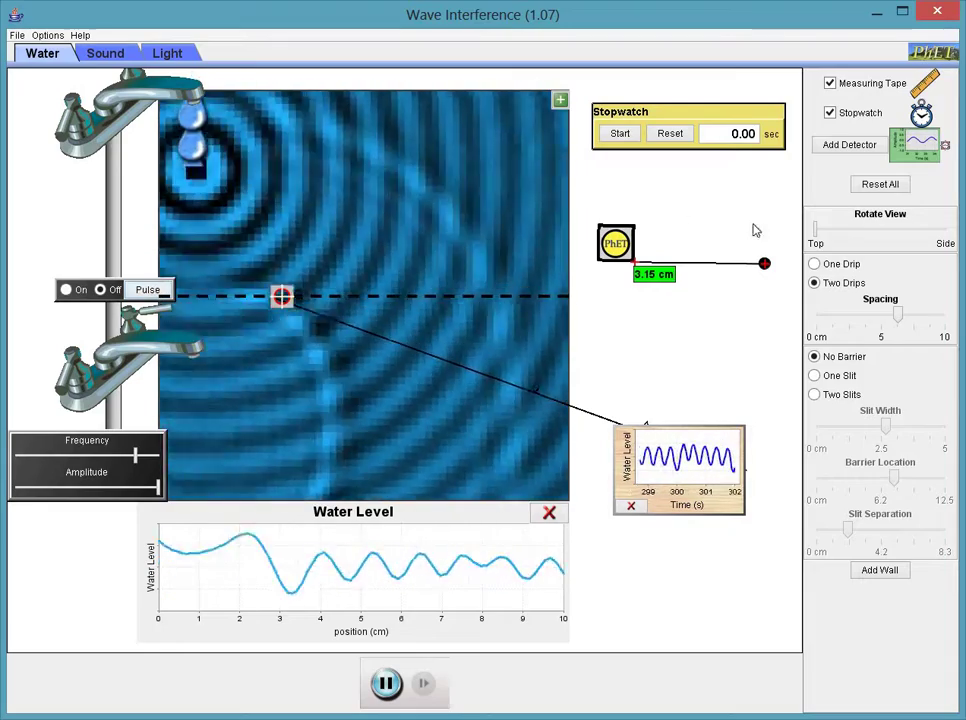
Change the water source to one drip and send single pulses across the tank.
click(815, 264)
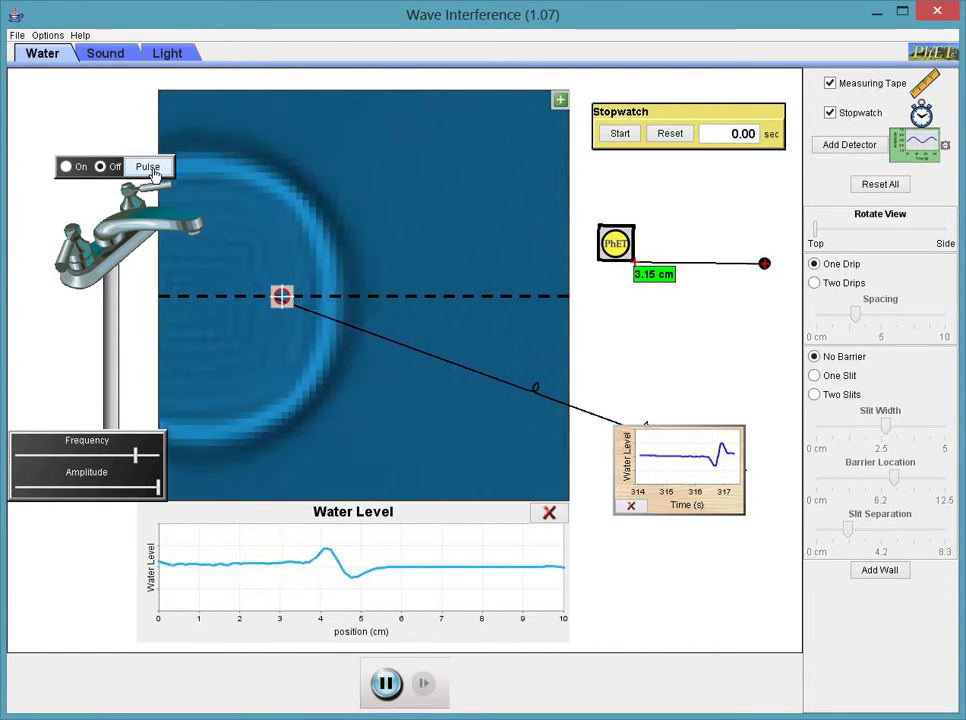
click(150, 172)
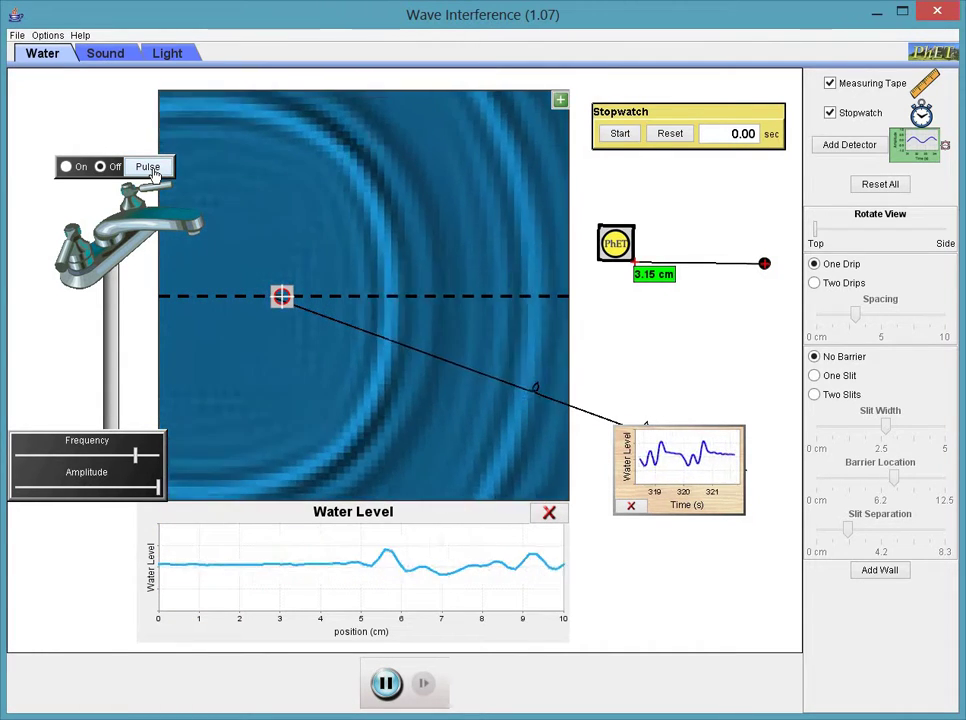
Open the light simulation and set a yellow-green wavelength with the amplitude slightly below mid-range.
click(168, 54)
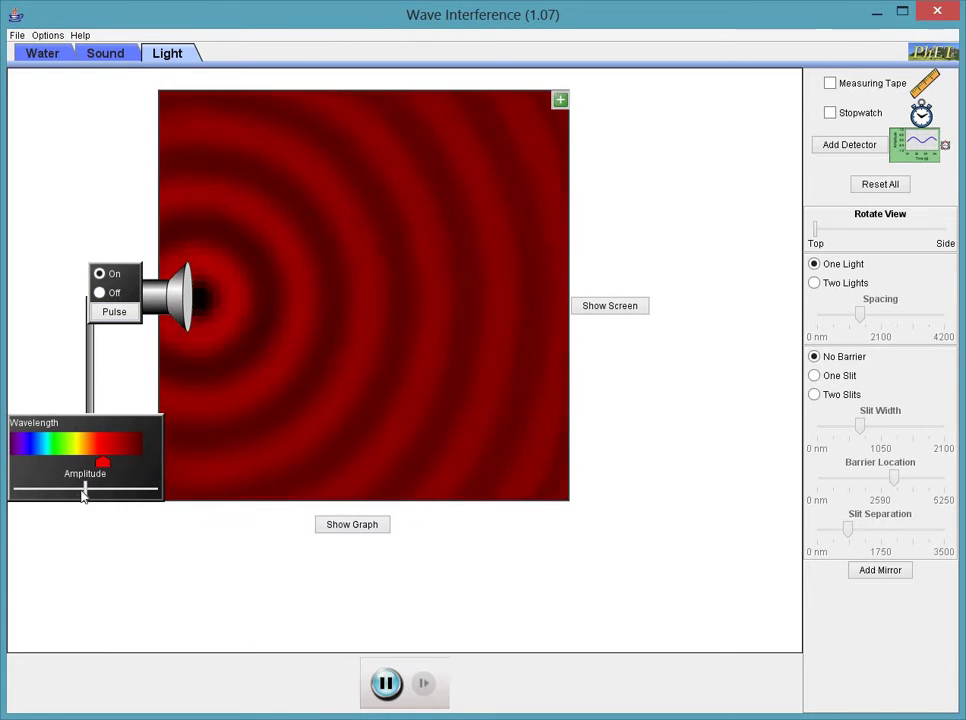
drag(86, 490, 70, 461)
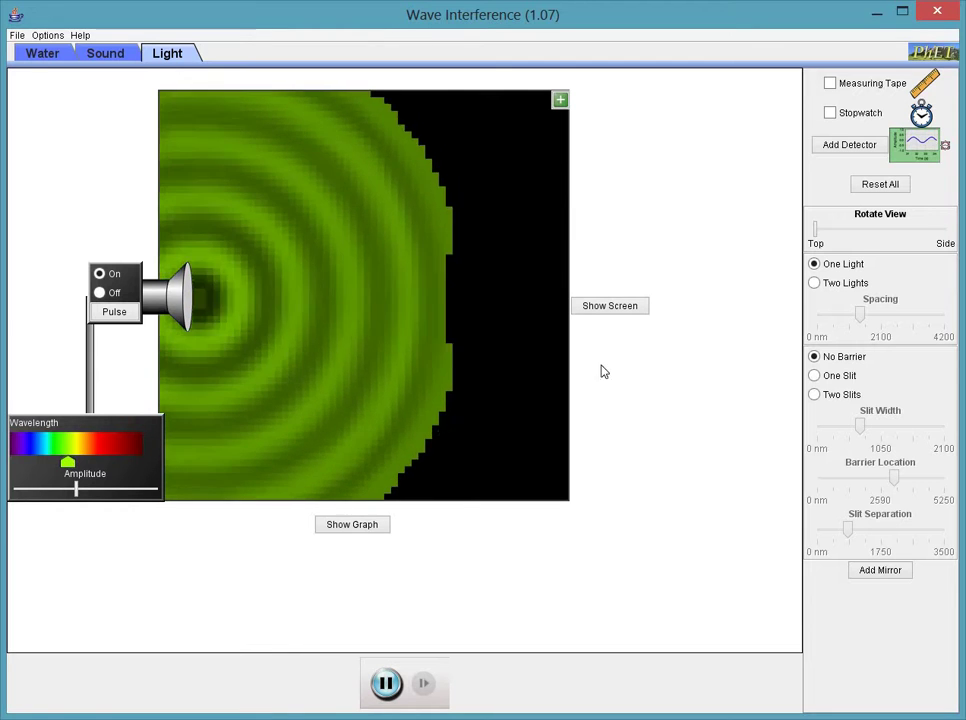
Add a detector to the light simulation, move its graph outside the wave area, and place its probe below the light's axis.
click(841, 147)
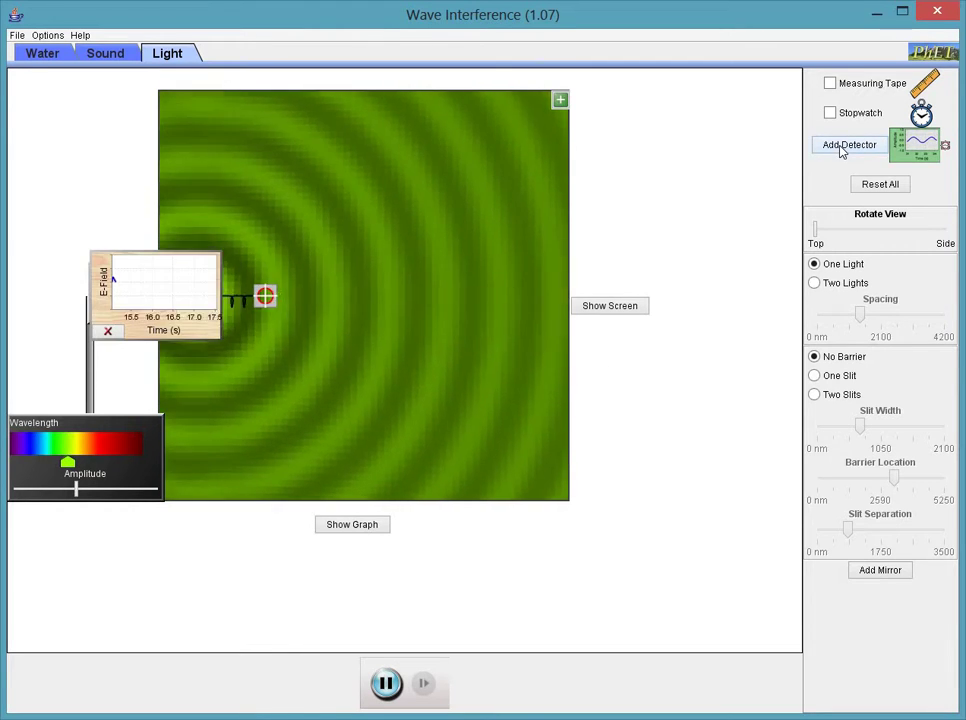
drag(237, 300, 472, 380)
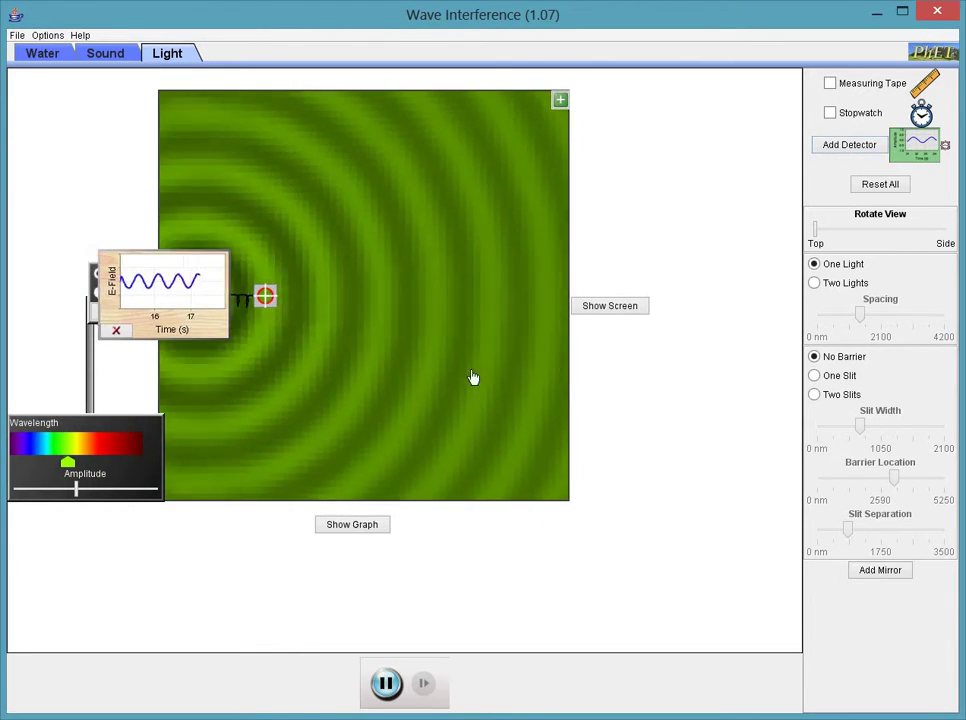
drag(160, 323, 759, 615)
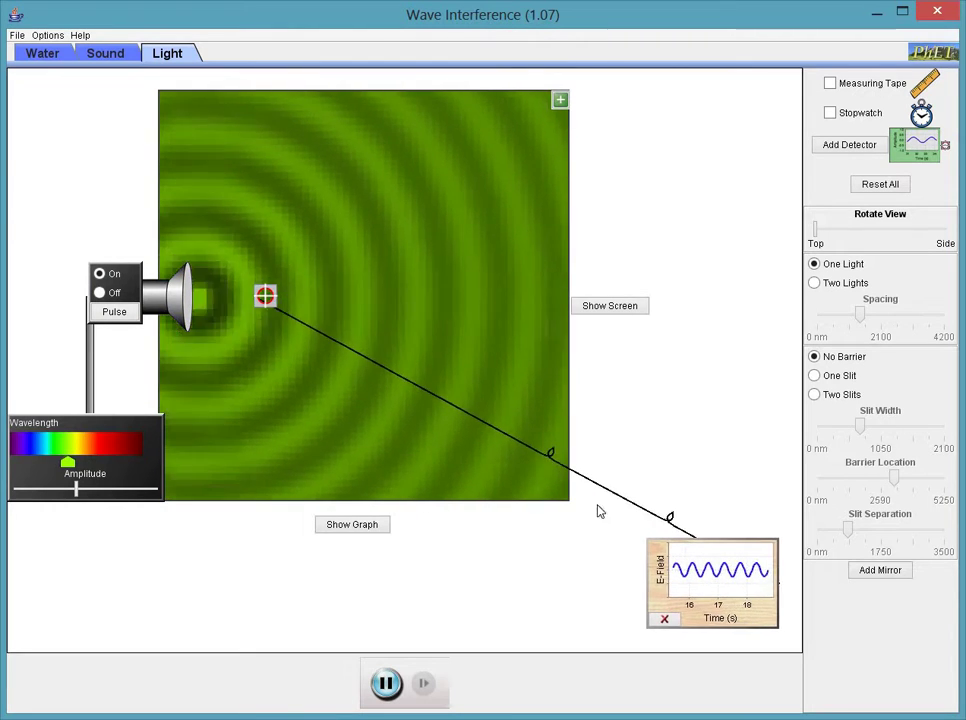
drag(266, 296, 318, 373)
Raise the light amplitude to about three quarters and try cyan and violet wavelengths, ending on yellow.
drag(76, 489, 129, 489)
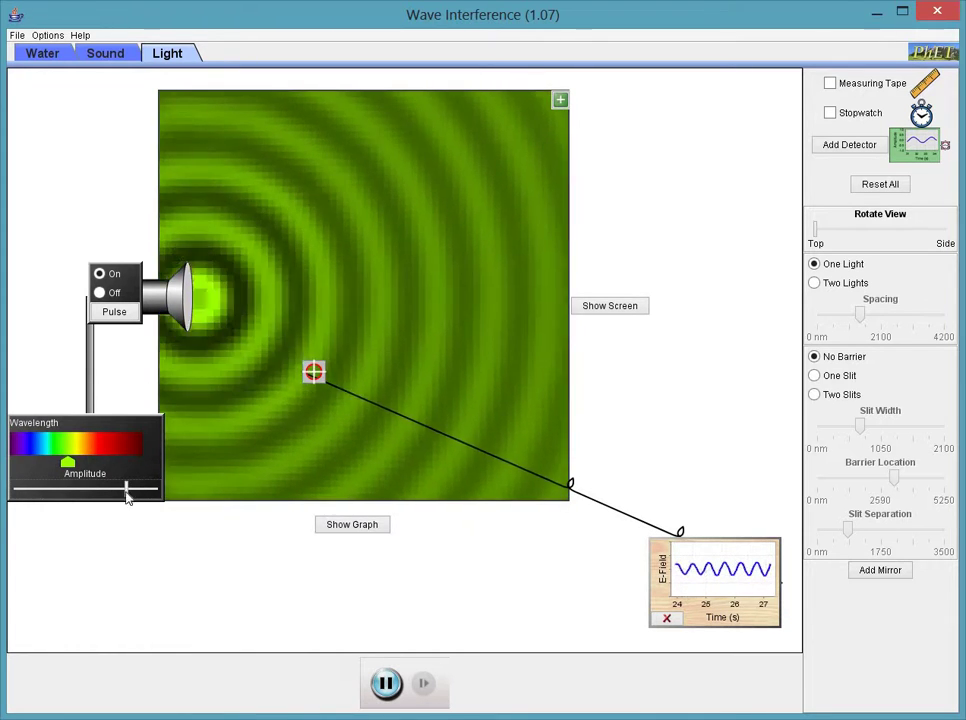
drag(71, 464, 53, 463)
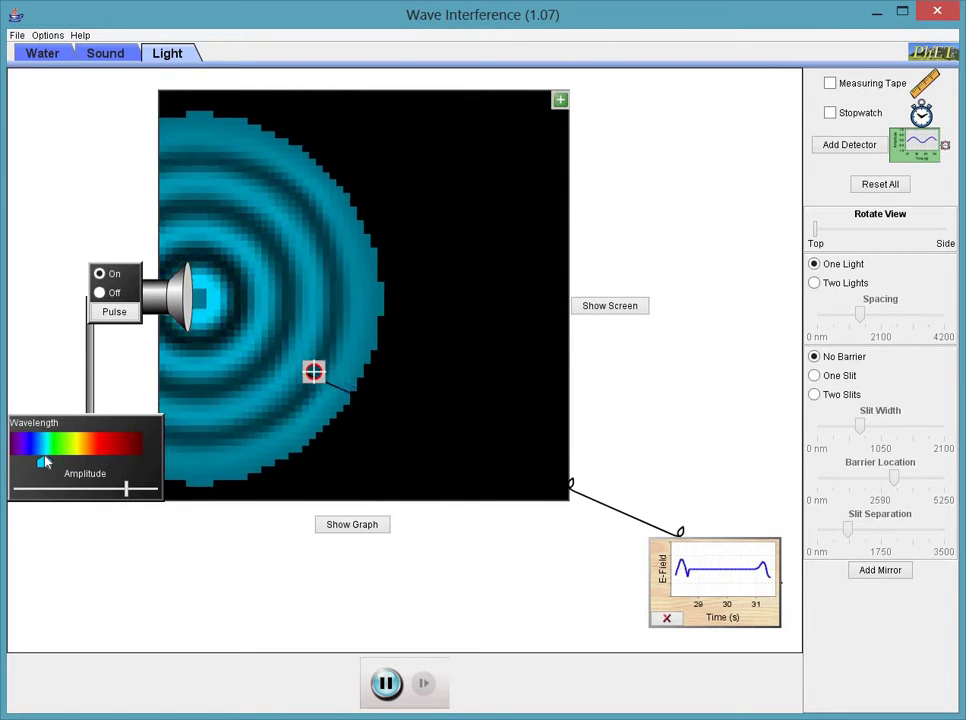
drag(44, 465, 23, 465)
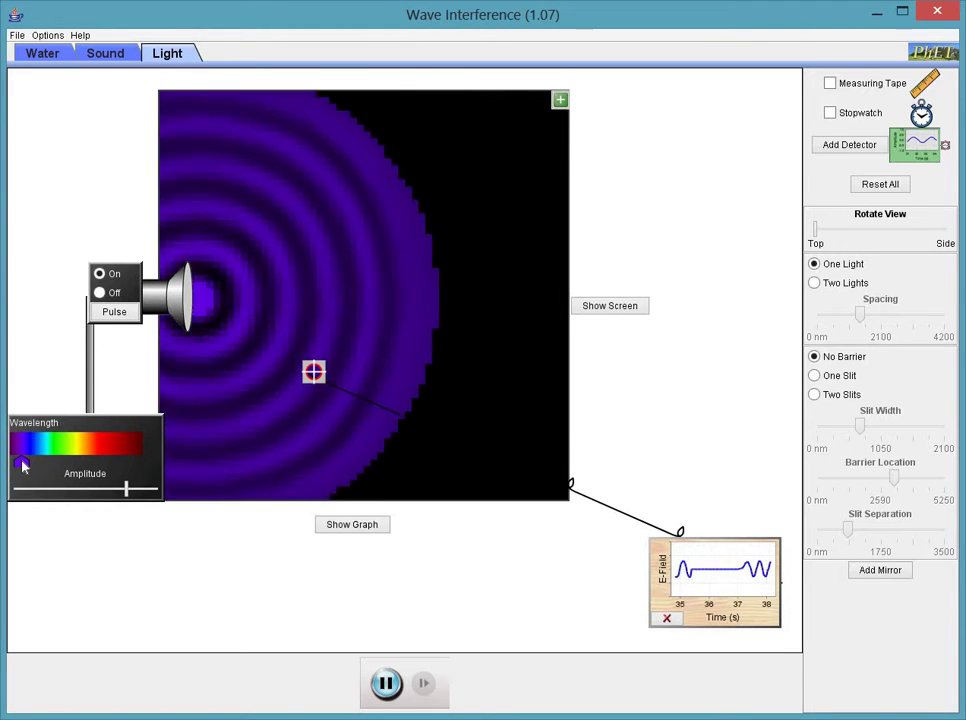
drag(23, 465, 81, 463)
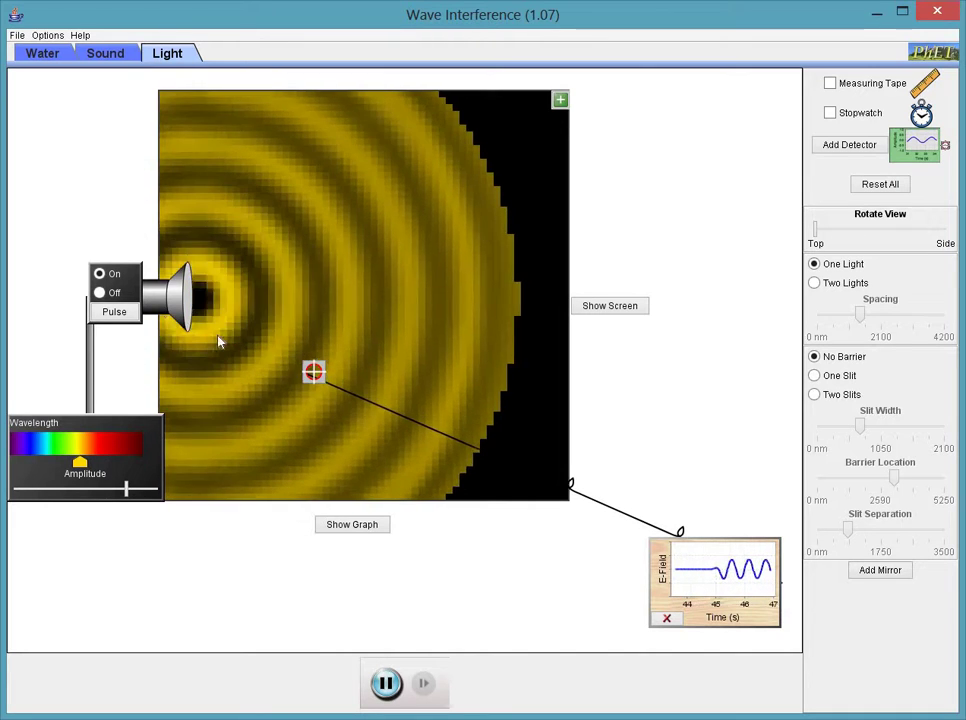
Turn the continuous light off, fire several single pulses, and turn it back on.
click(99, 293)
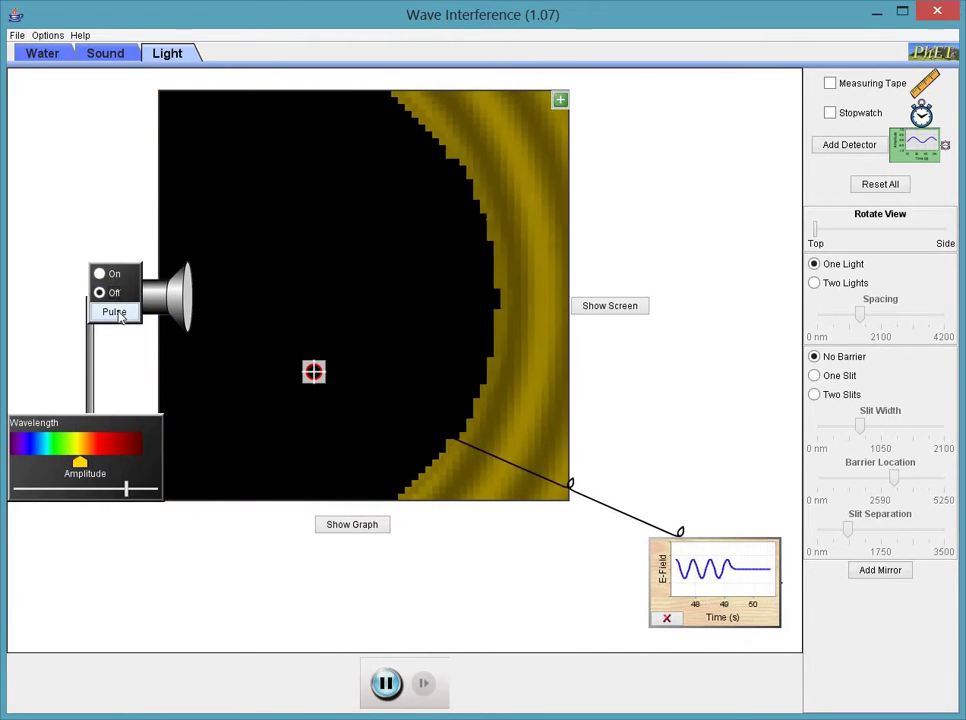
click(117, 313)
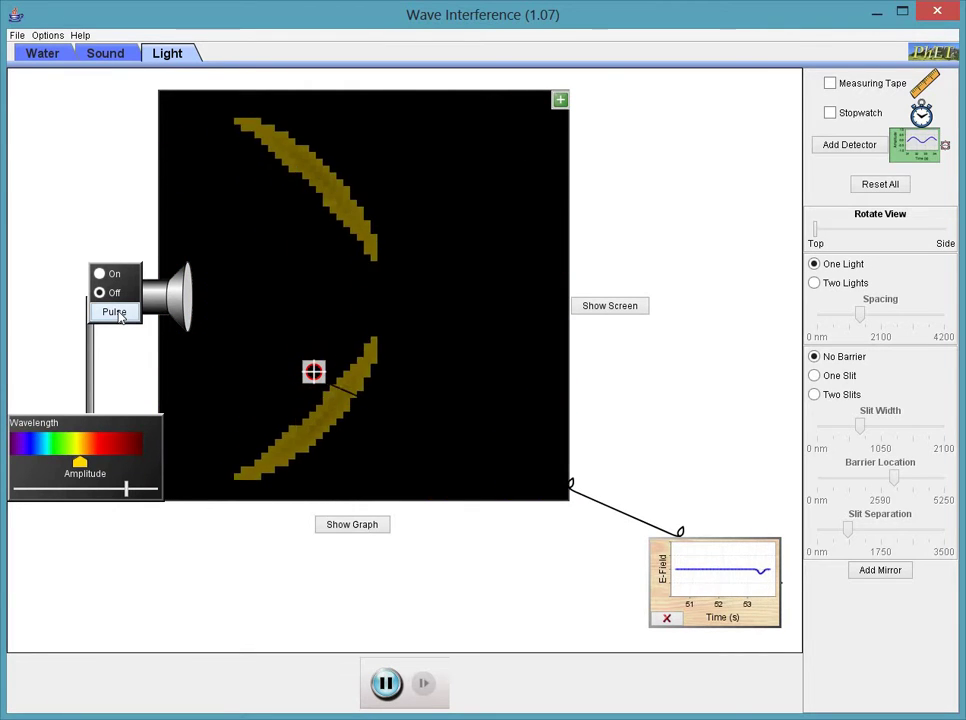
click(117, 313)
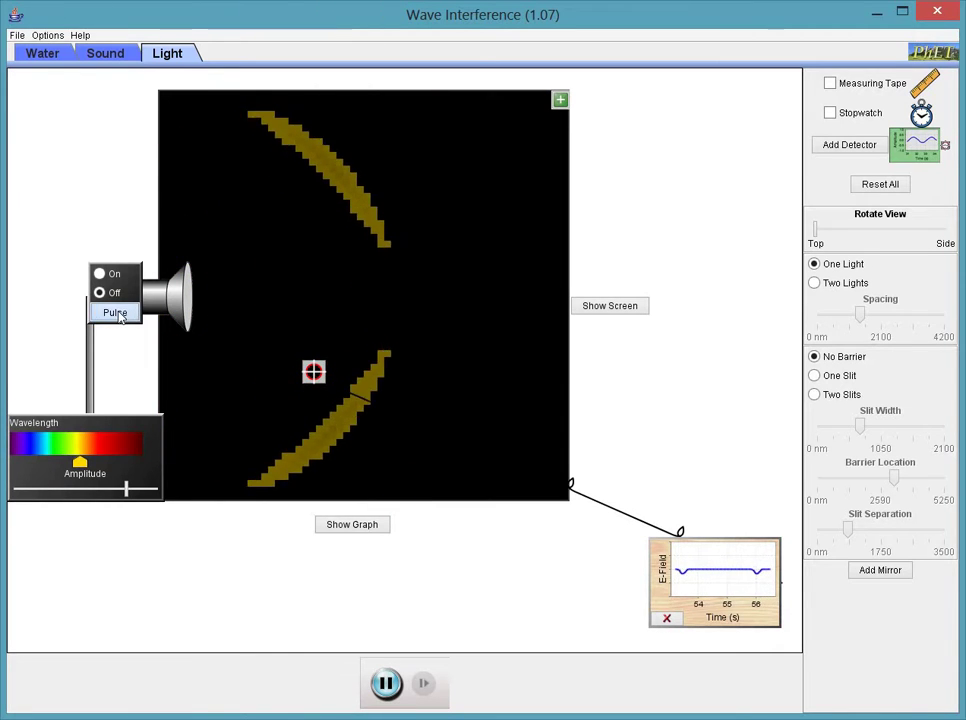
click(117, 313)
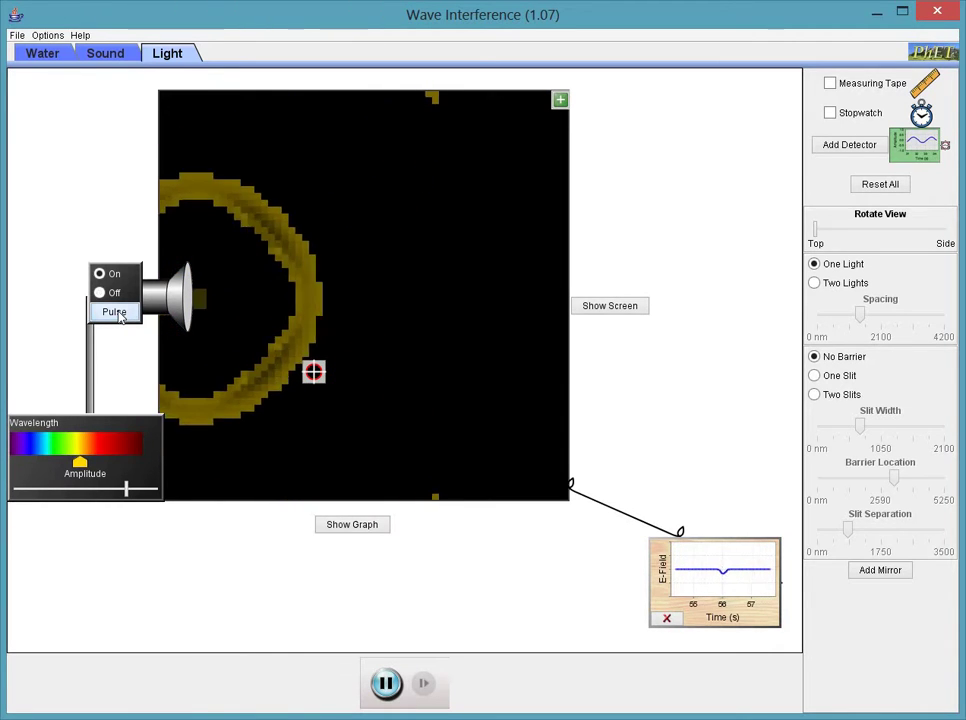
click(115, 313)
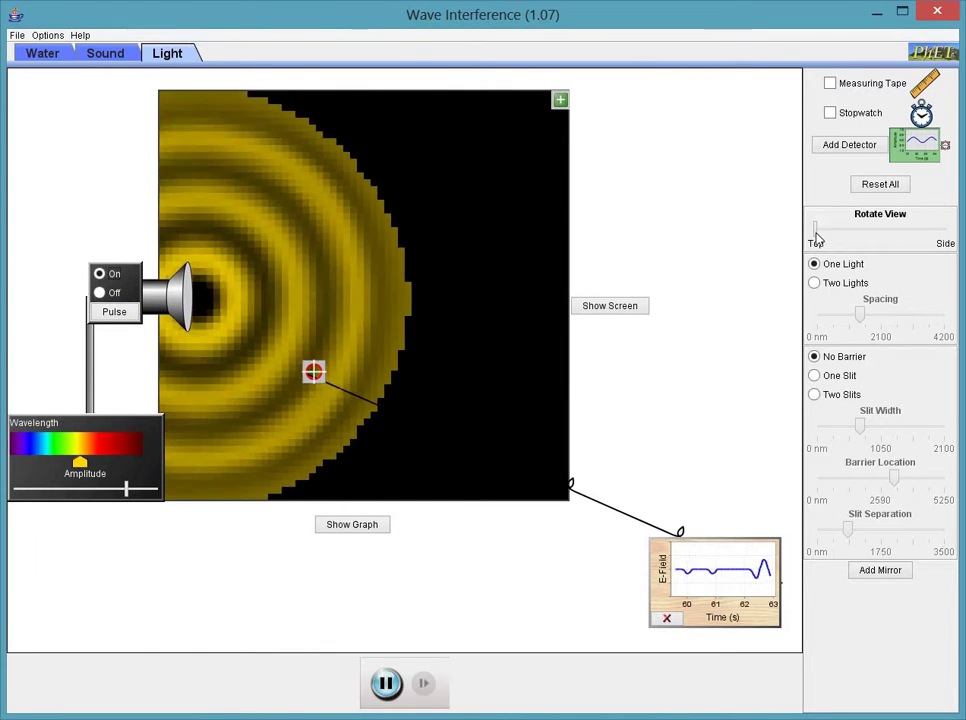
Rotate the light to the side view and back to the top, and move the detector probe onto the centre line.
click(948, 246)
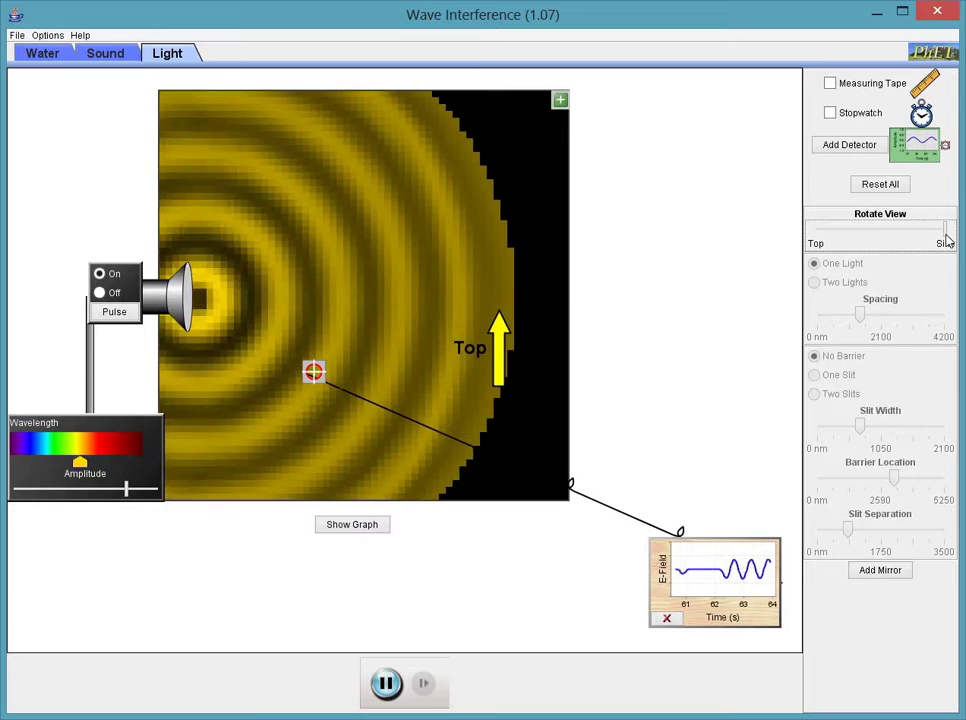
click(944, 244)
click(940, 246)
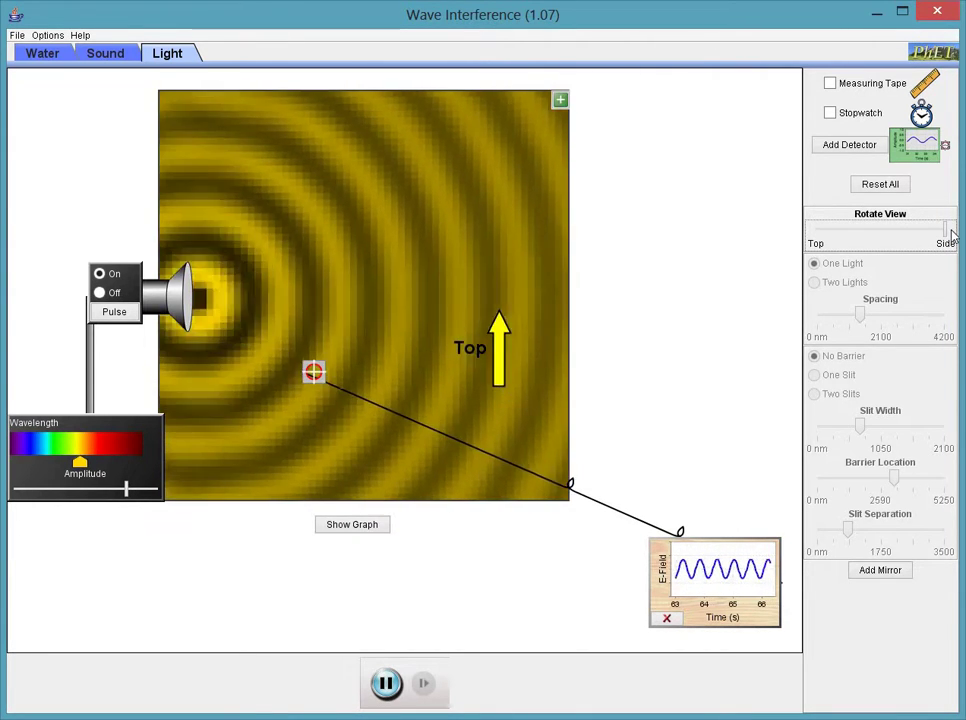
click(820, 228)
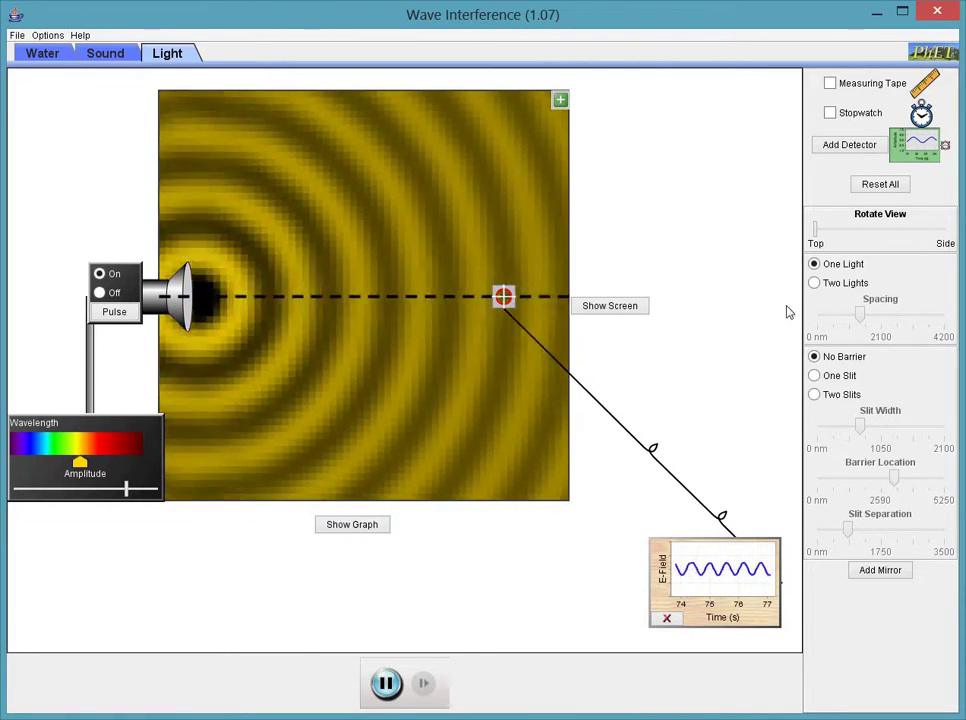
Use two lights with a wider spacing of about 2100 nm and move the detector probe just below the centre line.
click(815, 284)
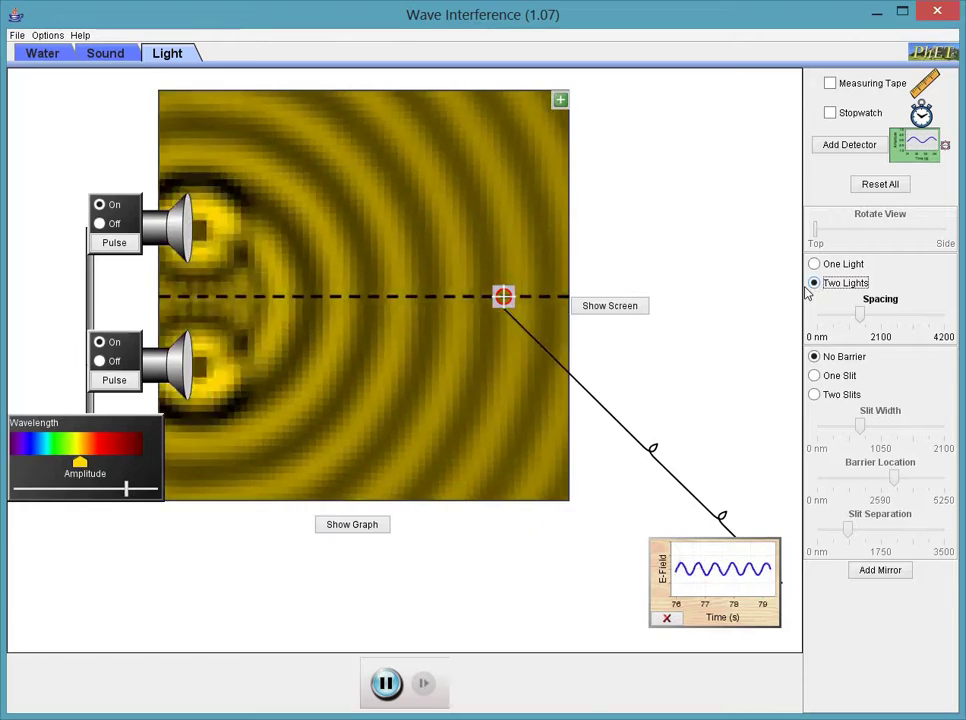
drag(866, 320, 884, 325)
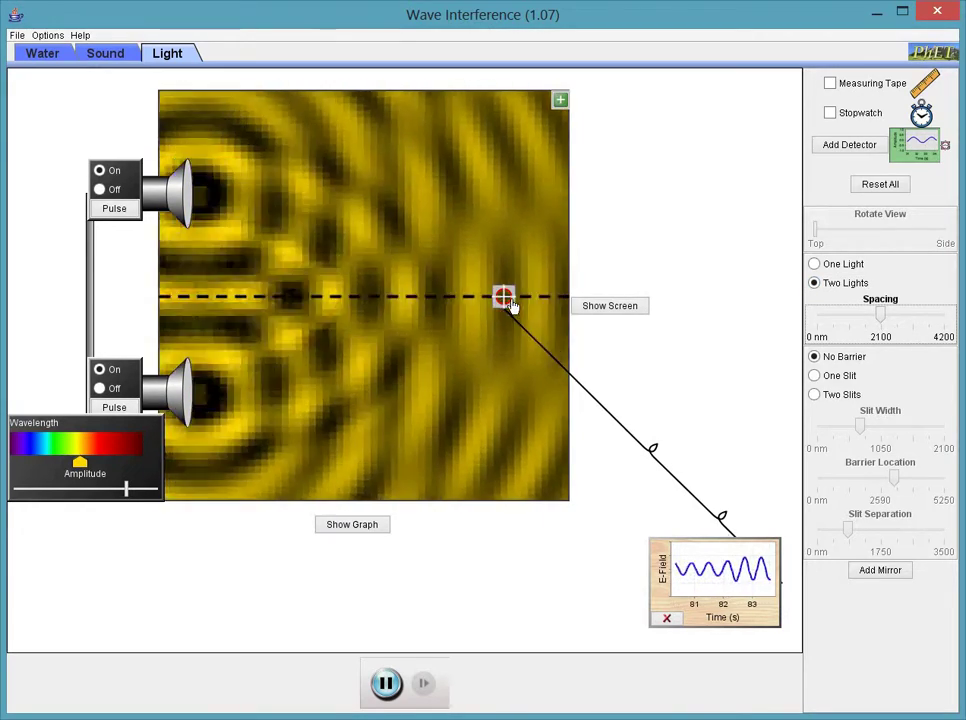
drag(510, 305, 488, 354)
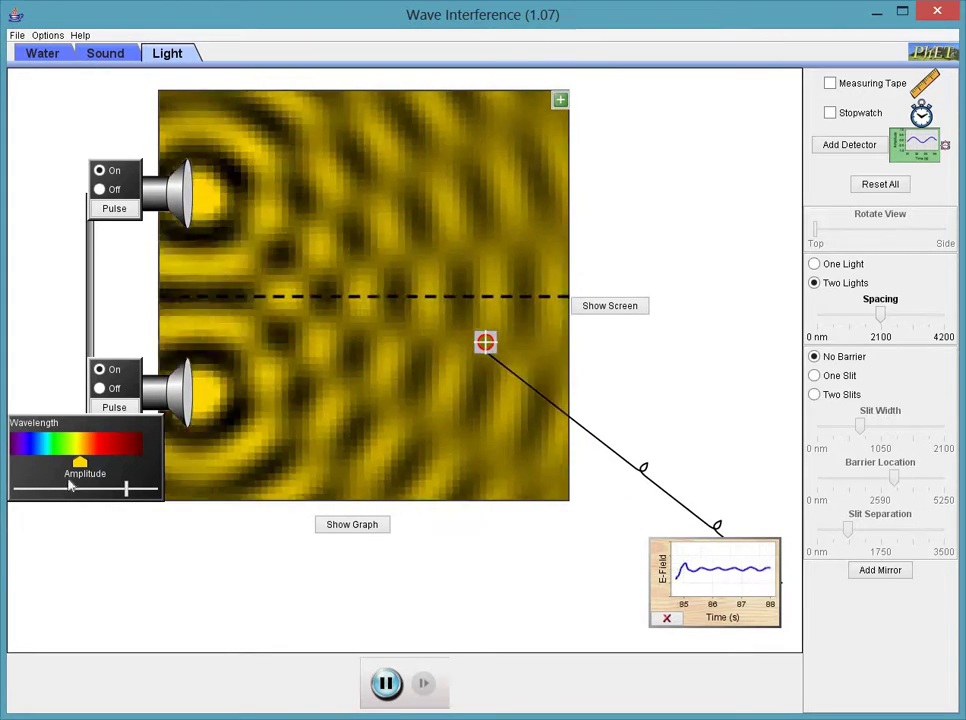
Shorten the light's wavelength to green and on to blue-green.
drag(80, 462, 65, 462)
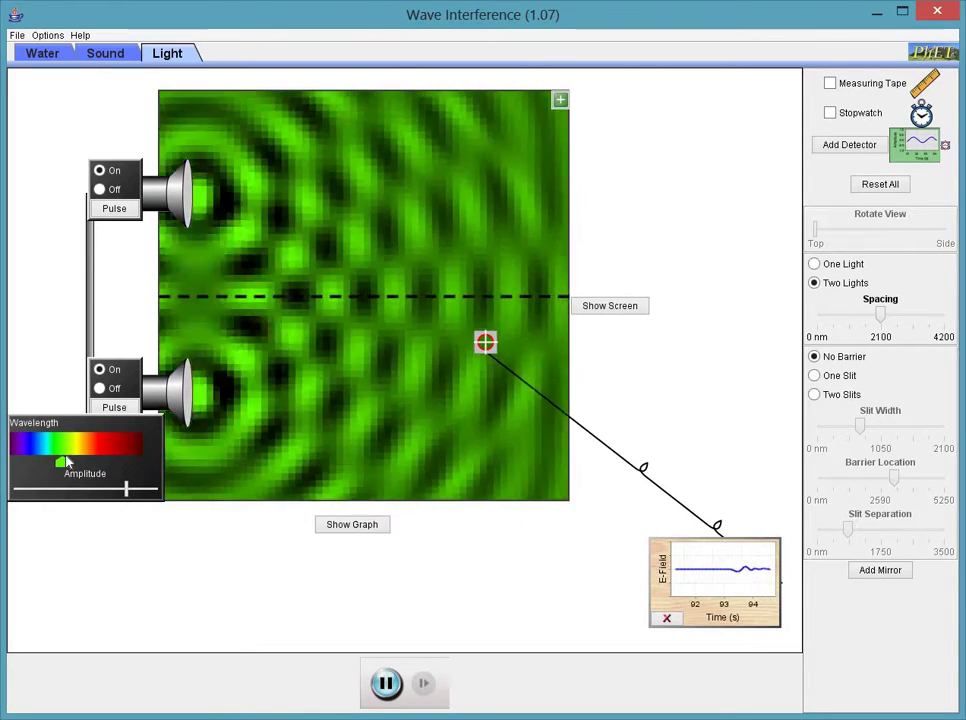
drag(67, 462, 55, 463)
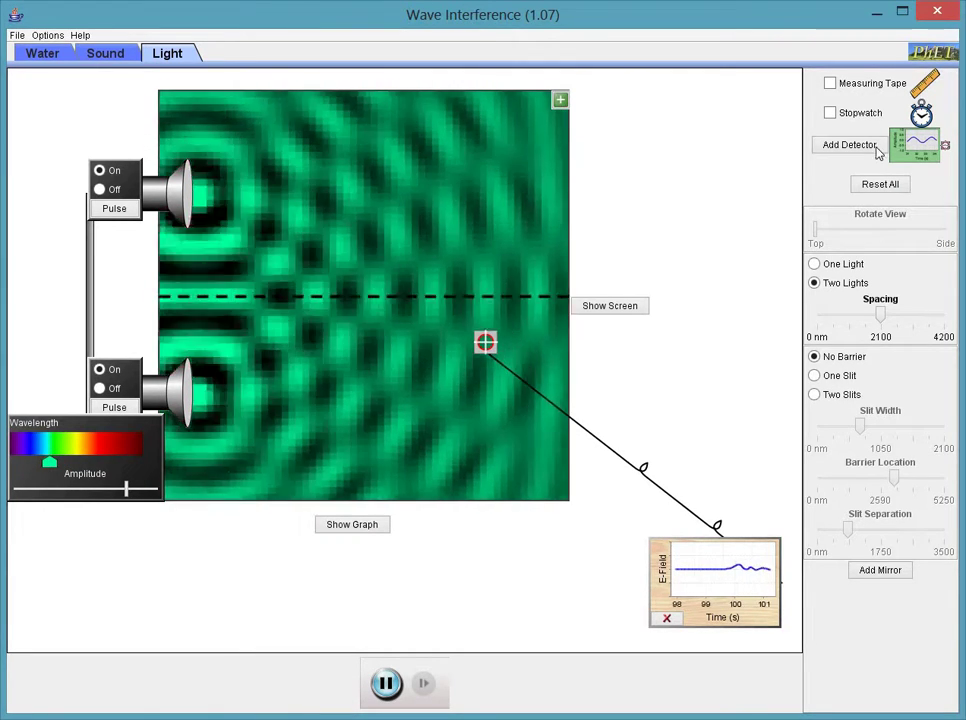
Show the measuring tape and the stopwatch and place both outside the wave area.
click(830, 84)
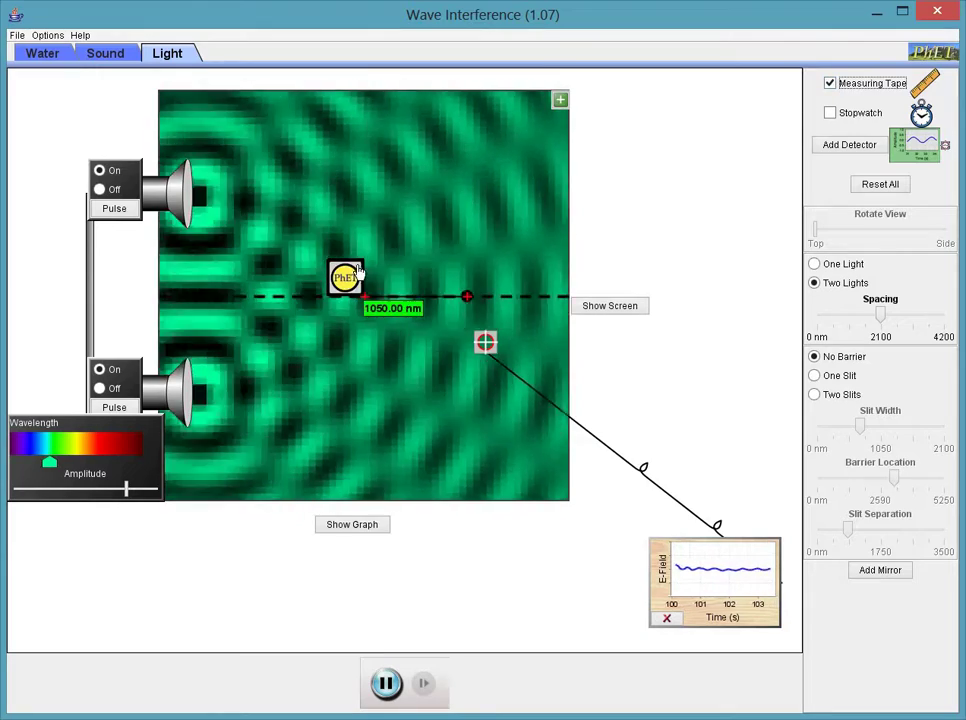
drag(350, 277, 647, 148)
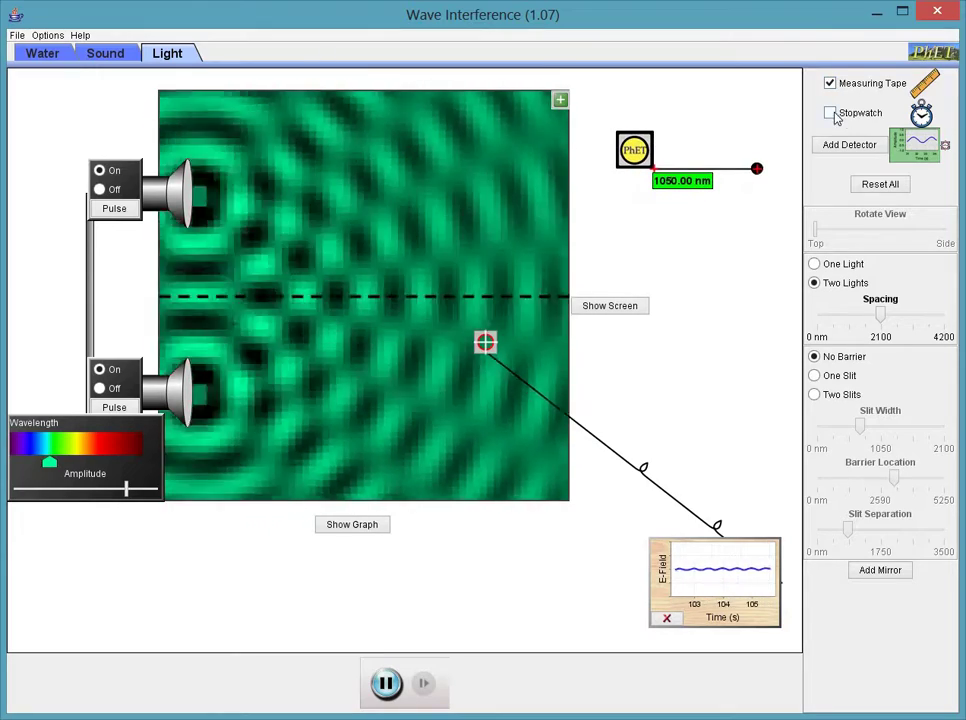
click(830, 113)
drag(237, 129, 765, 241)
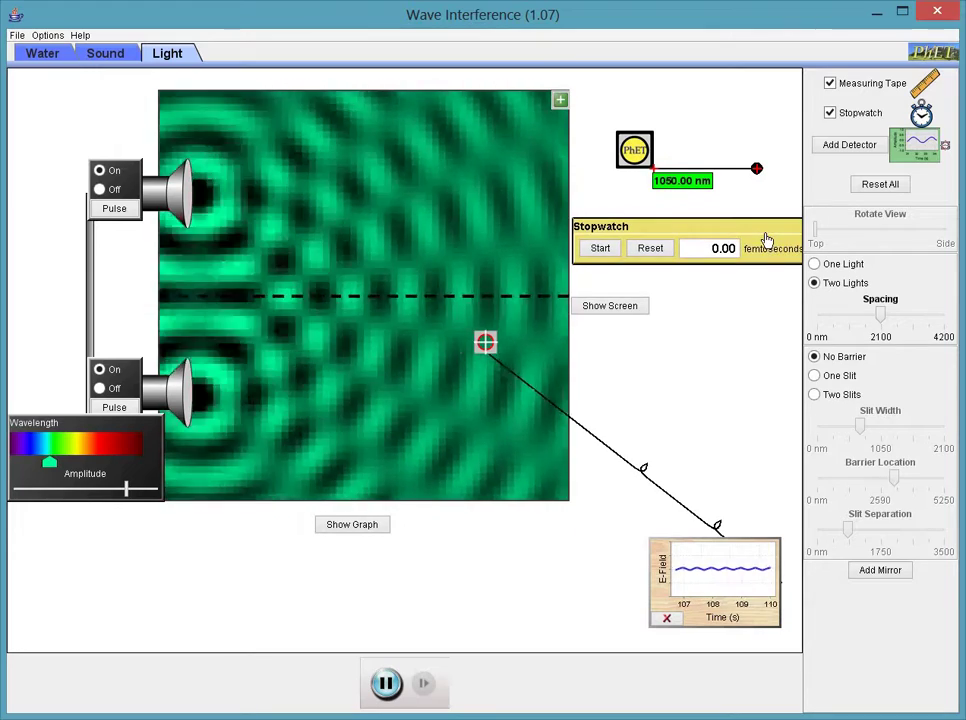
Try a one-slit barrier with two lights, remove it, and return to one light.
click(815, 376)
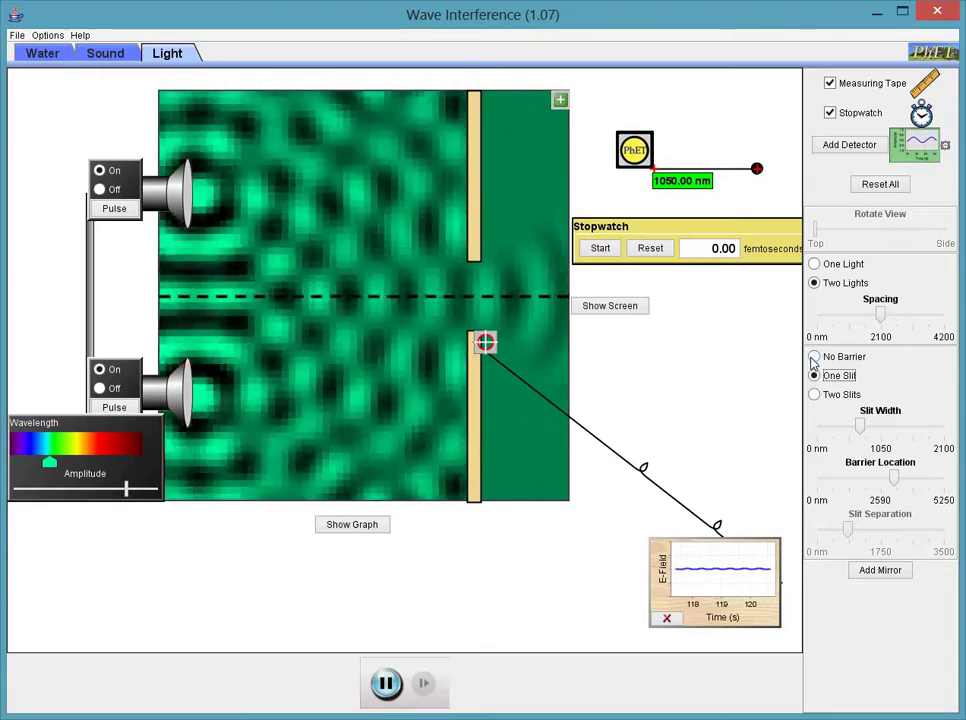
click(814, 358)
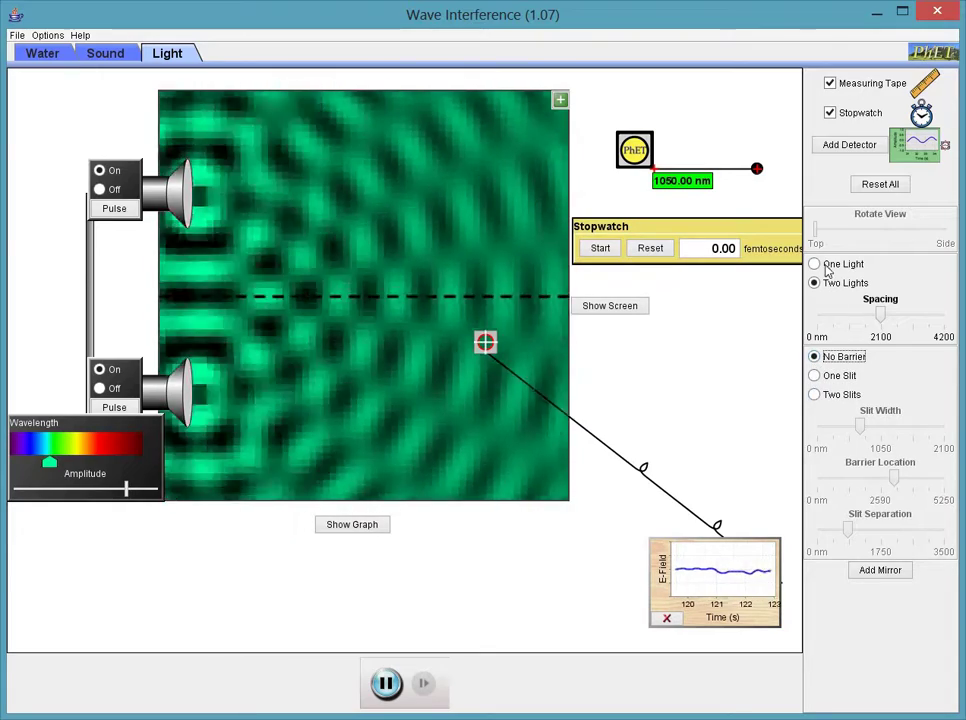
click(814, 264)
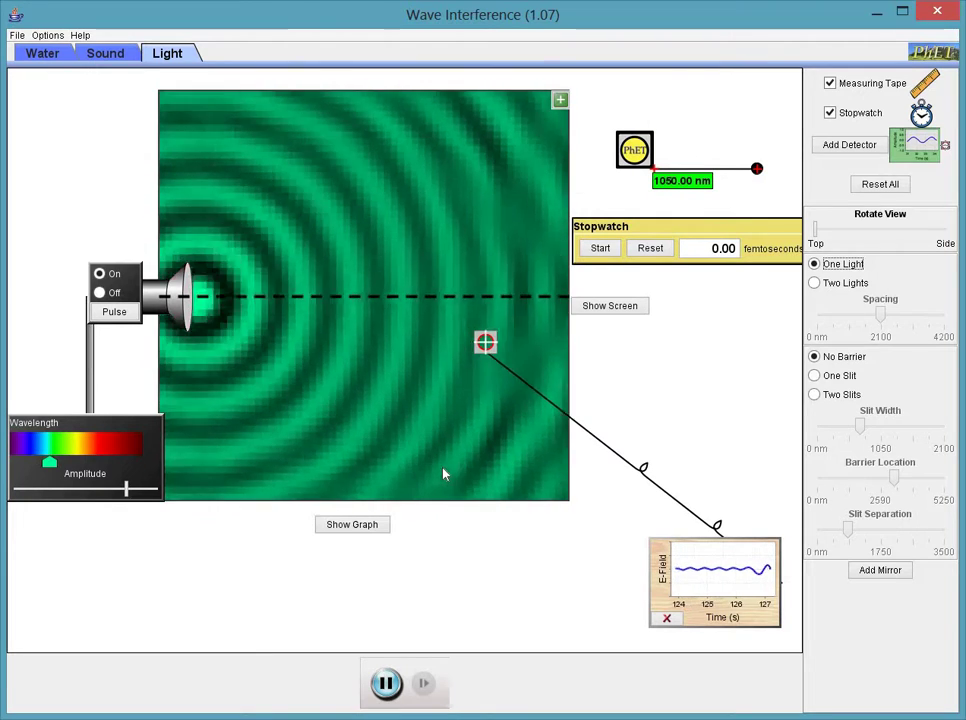
Place a one-slit barrier closer to the single light and widen its slit in stages toward 2100 nm.
click(814, 377)
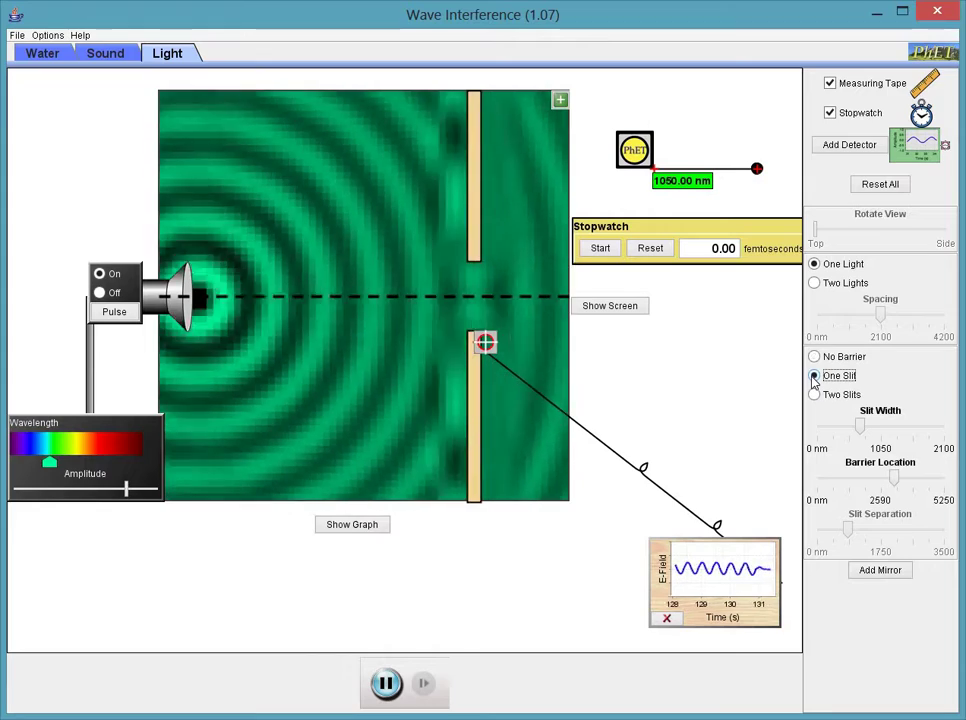
drag(479, 416, 309, 407)
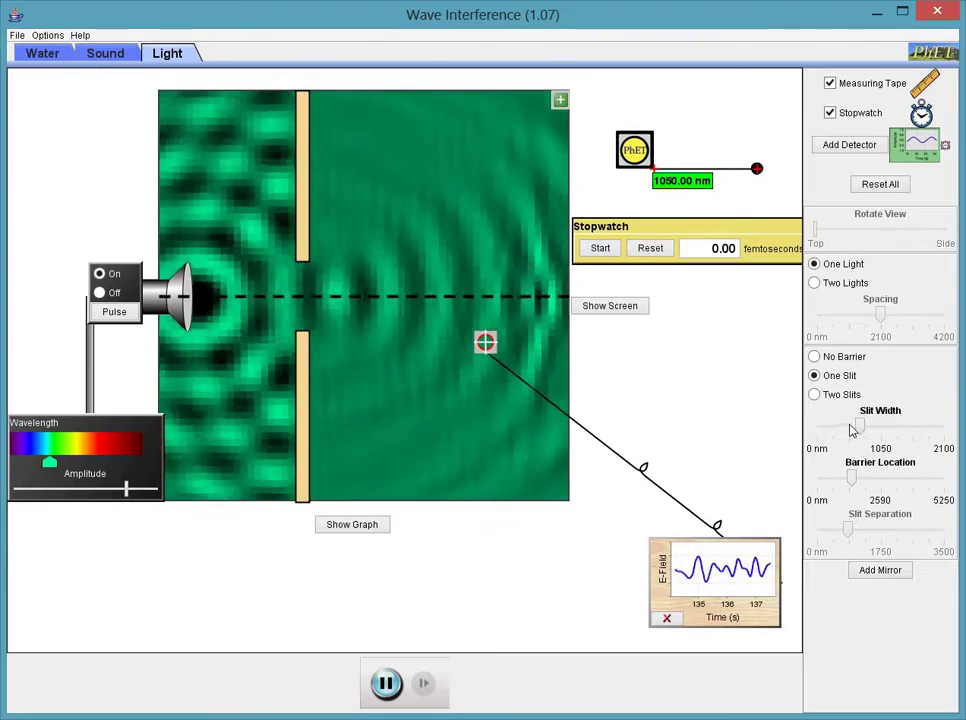
drag(862, 428, 921, 428)
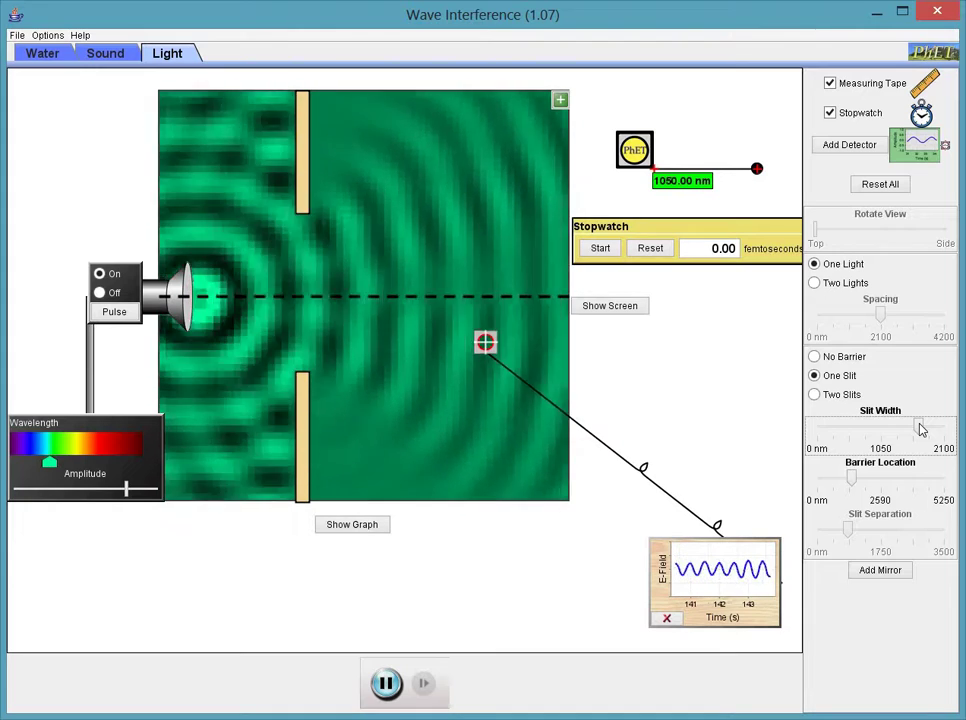
drag(921, 428, 956, 428)
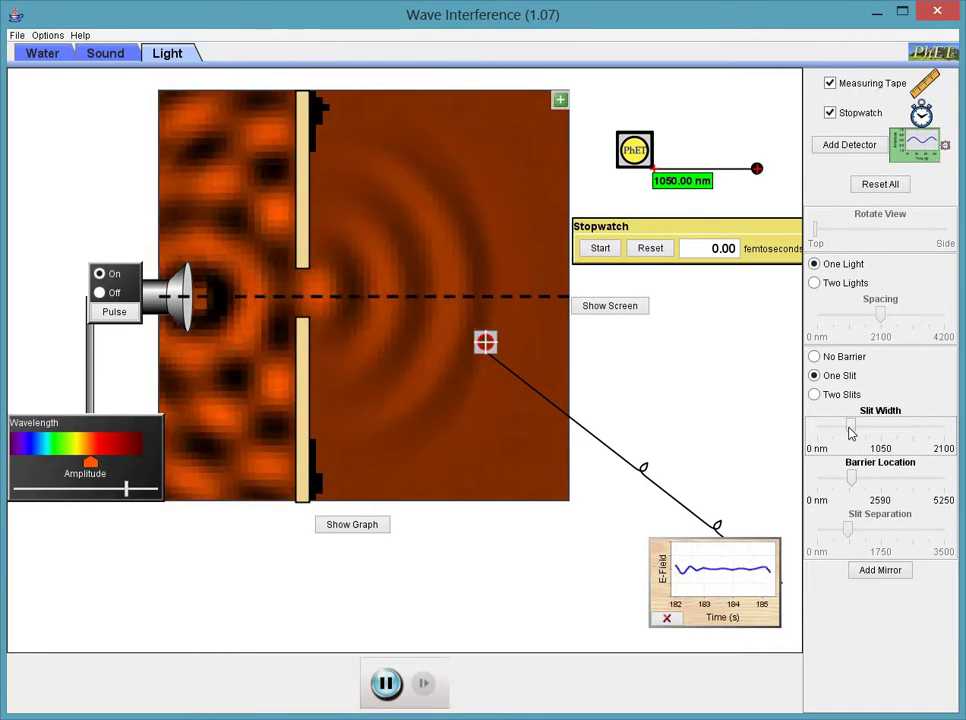
Fire a single pulse with the continuous light off, and move the one-slit barrier closer to the light.
click(99, 292)
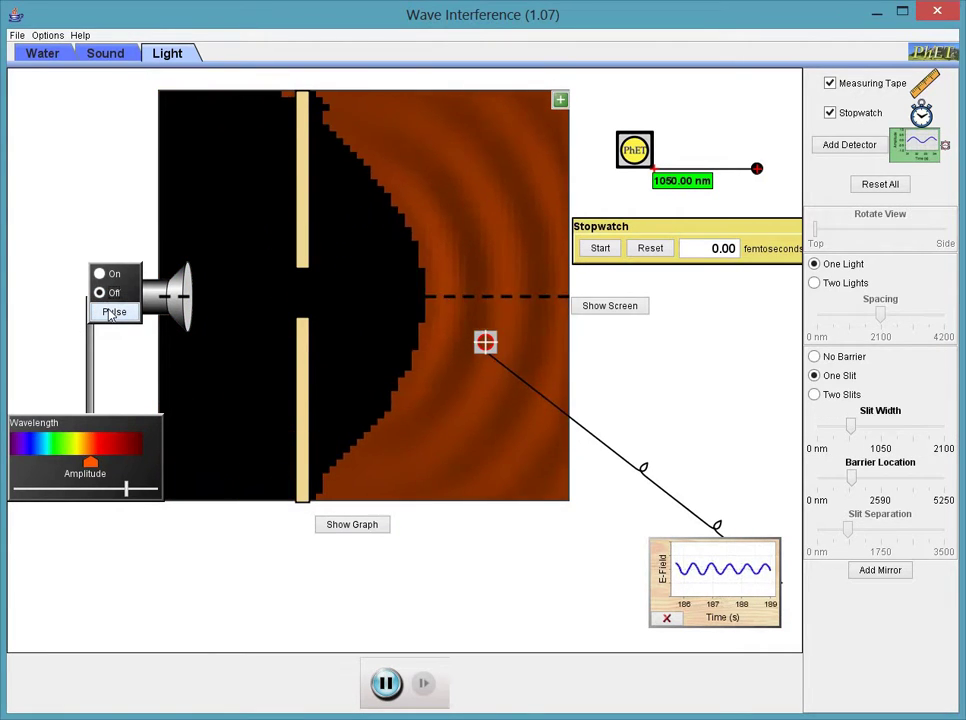
click(111, 314)
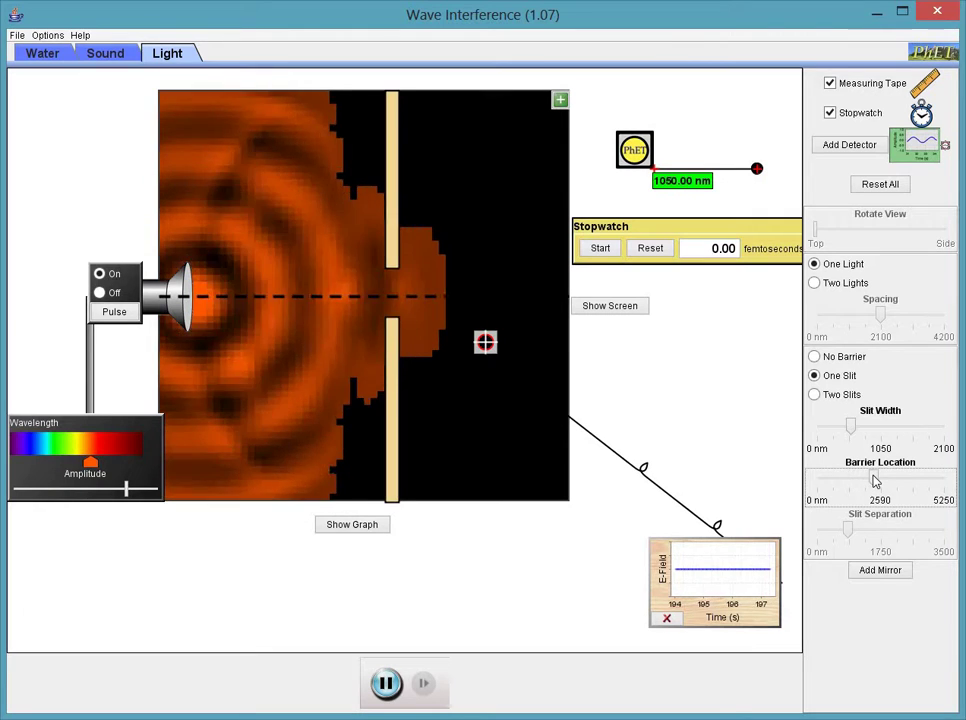
drag(876, 482, 854, 484)
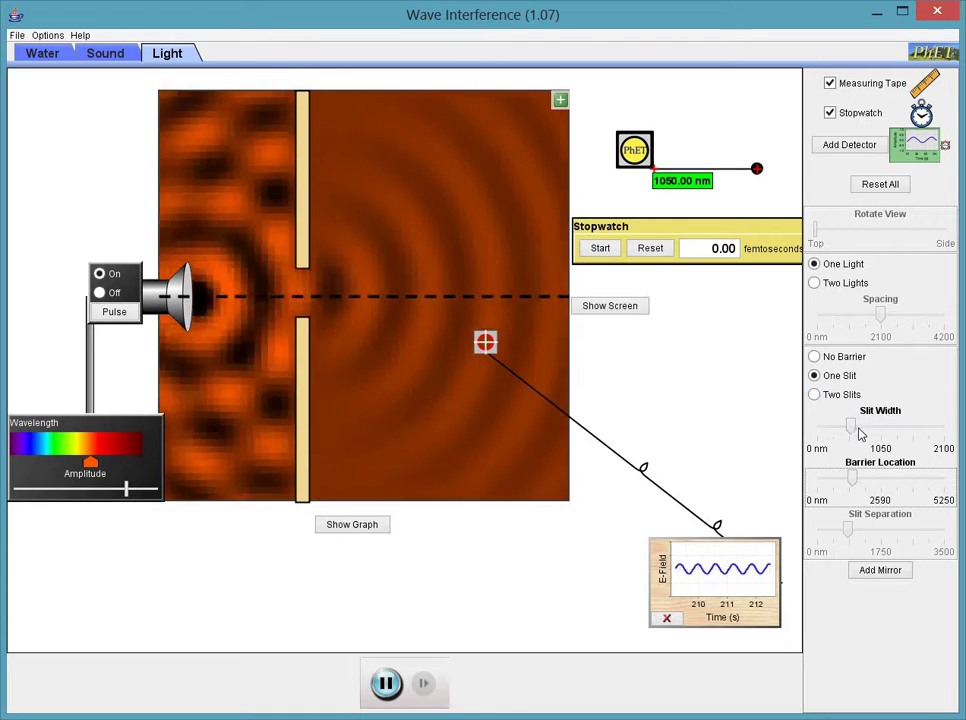
Switch to two lights with no barrier and line up two mirrors end to end diagonally across the wave area.
click(815, 284)
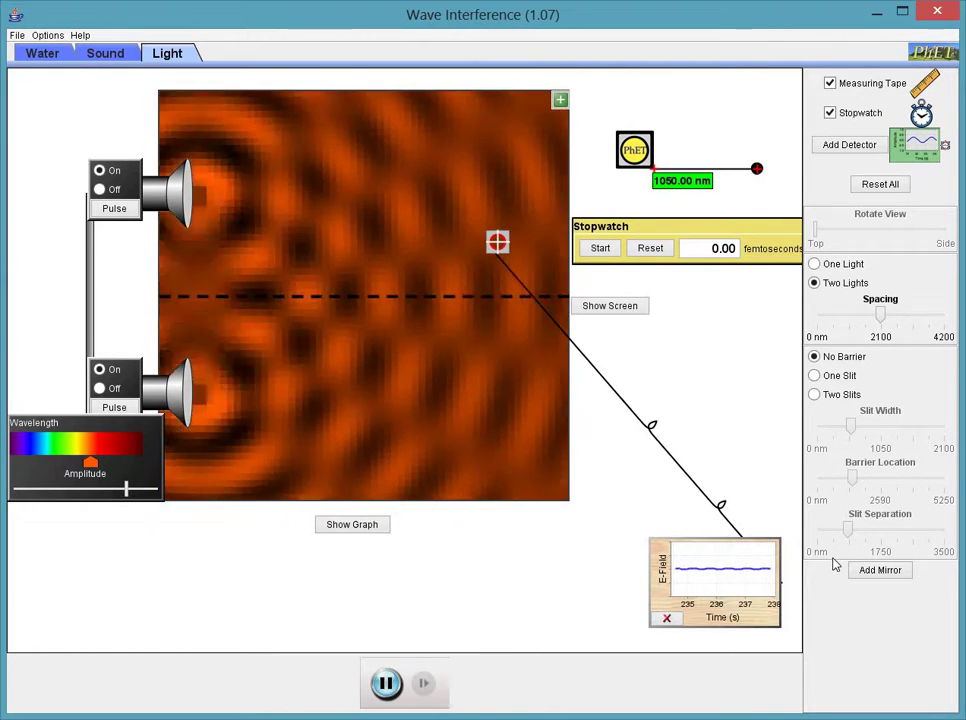
click(880, 570)
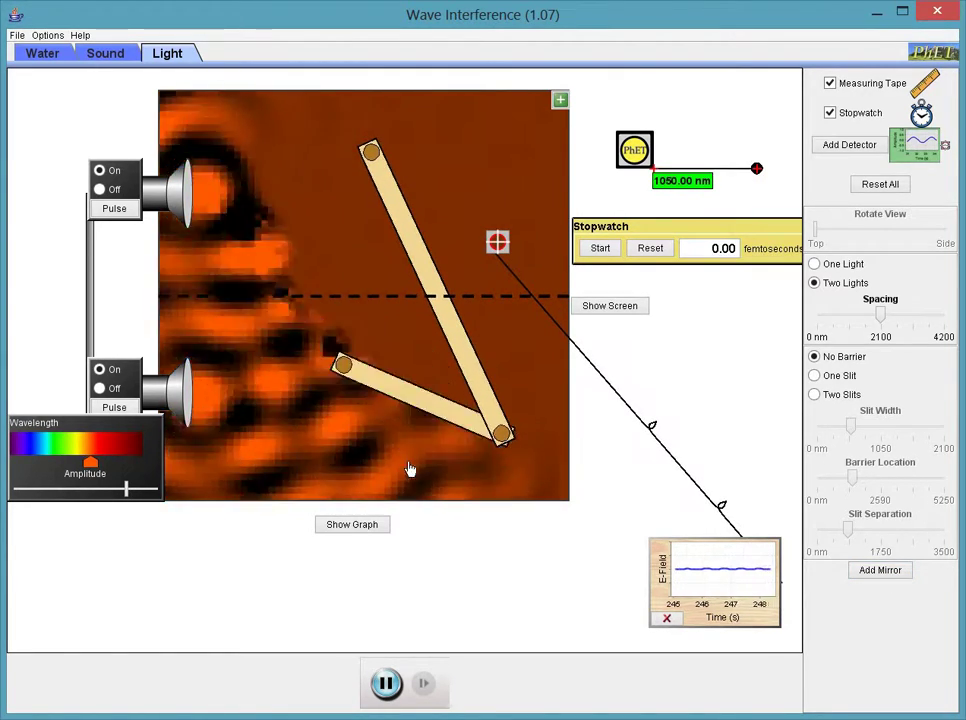
drag(527, 478, 557, 476)
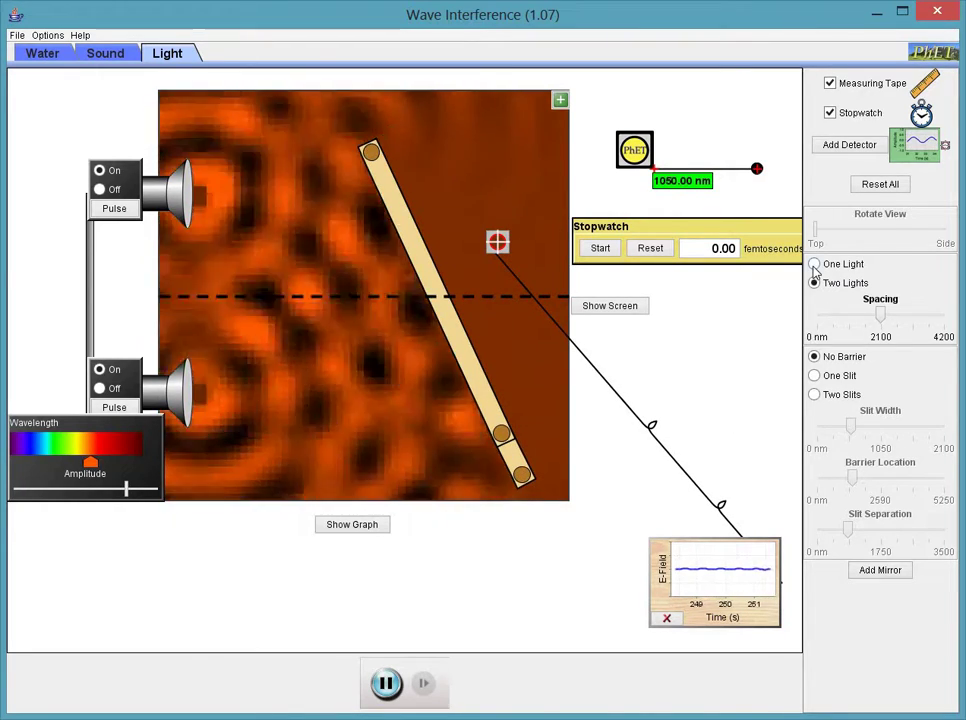
Use a single yellow light and move the detector probe to the light's side of the mirrors.
click(814, 265)
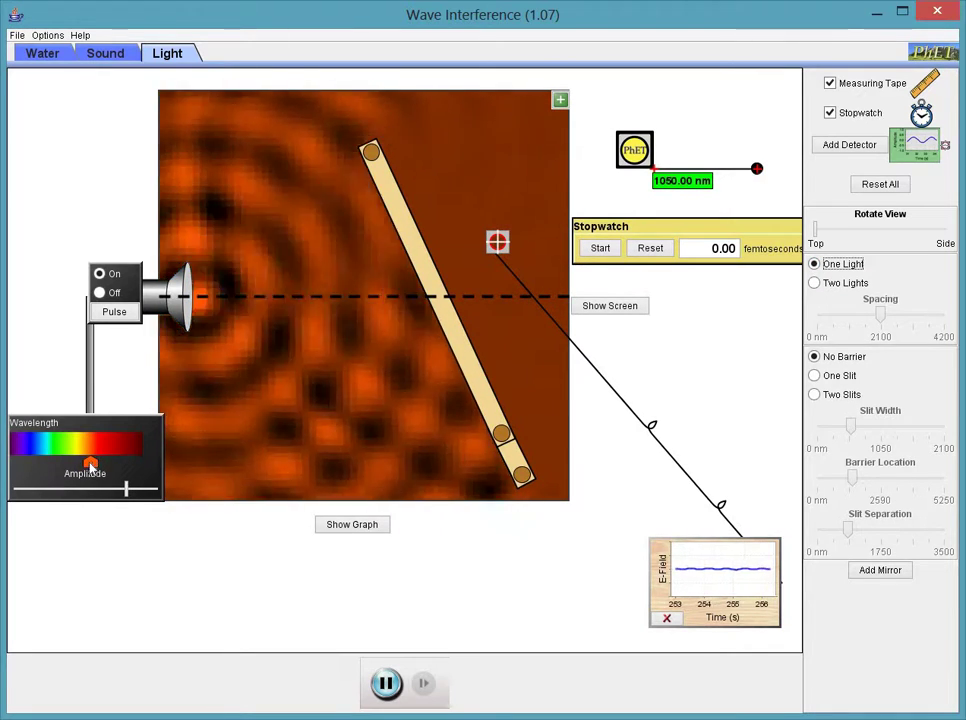
drag(90, 465, 83, 462)
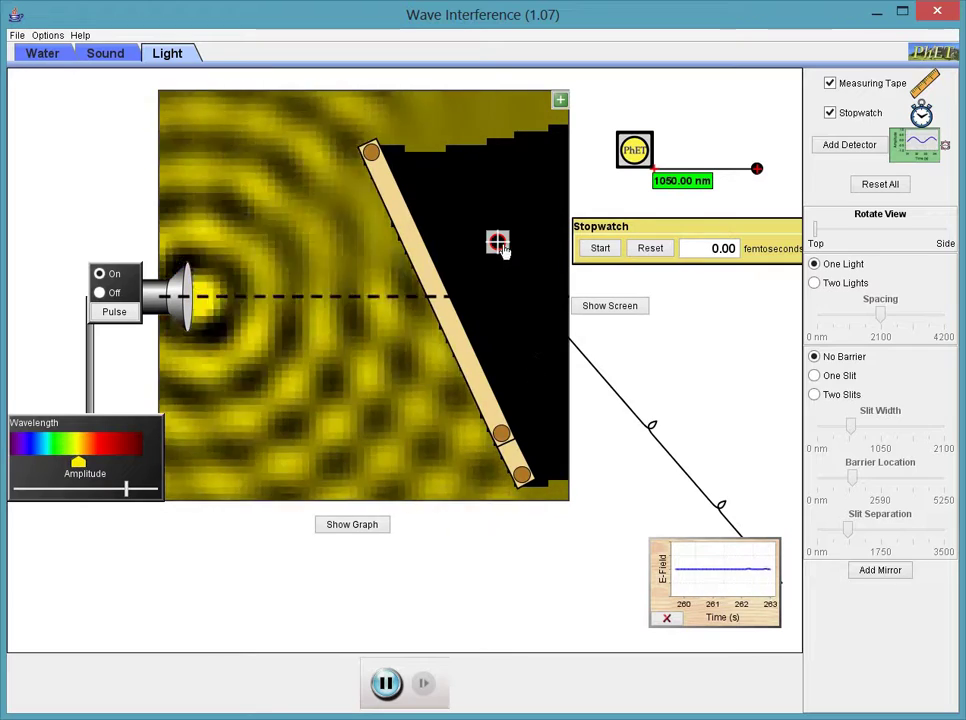
drag(500, 246, 392, 373)
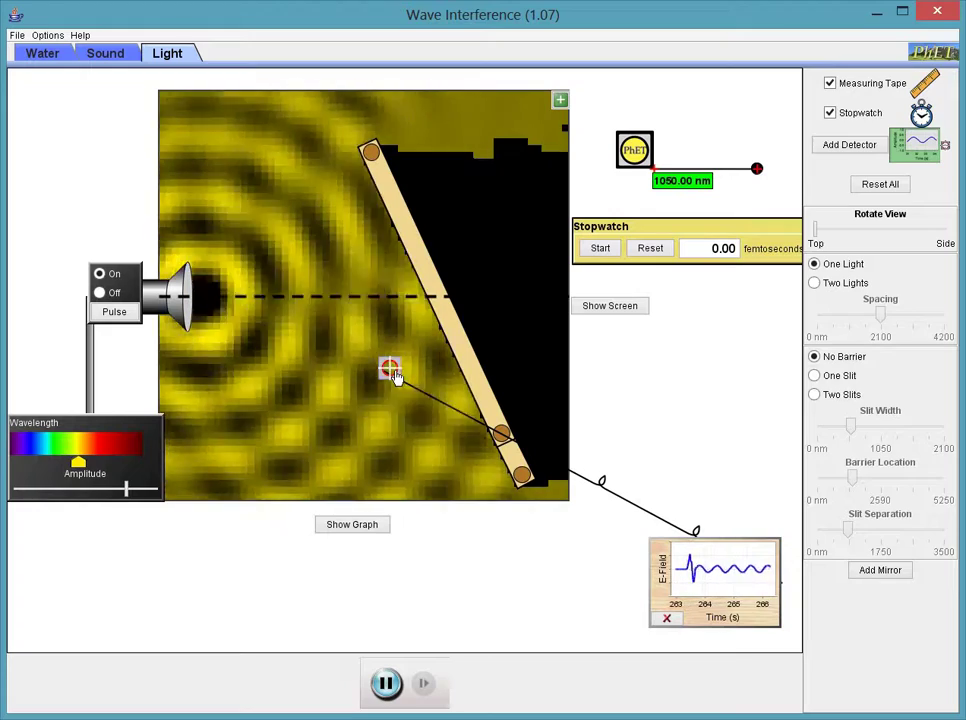
Clear the mirrors from the light's path by extending one below the wave area and collapsing the long one and a newly added one.
drag(521, 475, 556, 591)
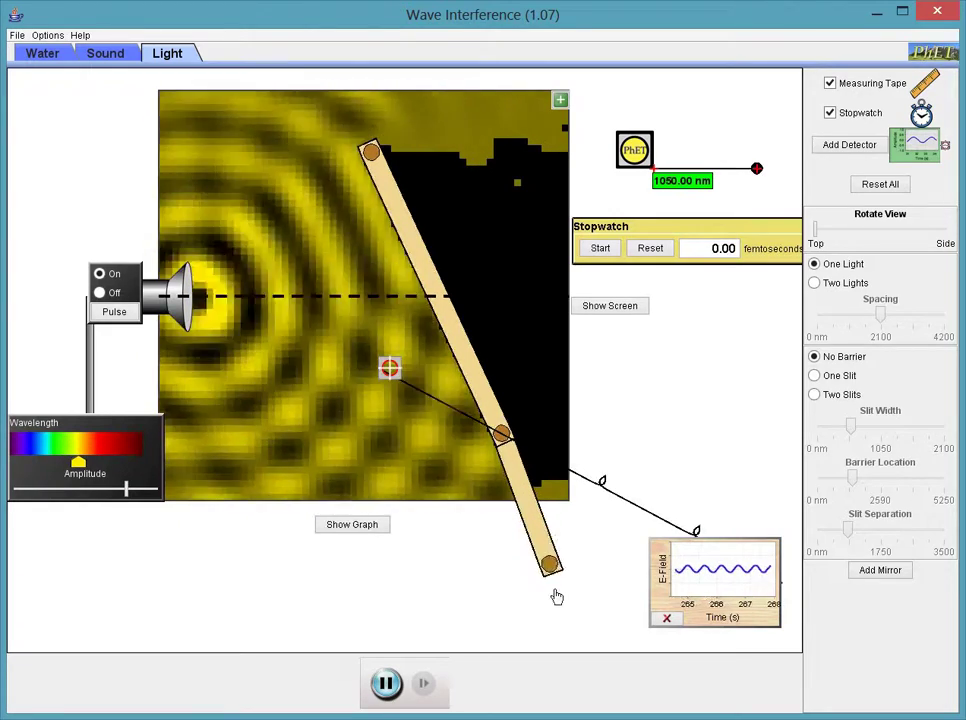
drag(375, 170, 495, 445)
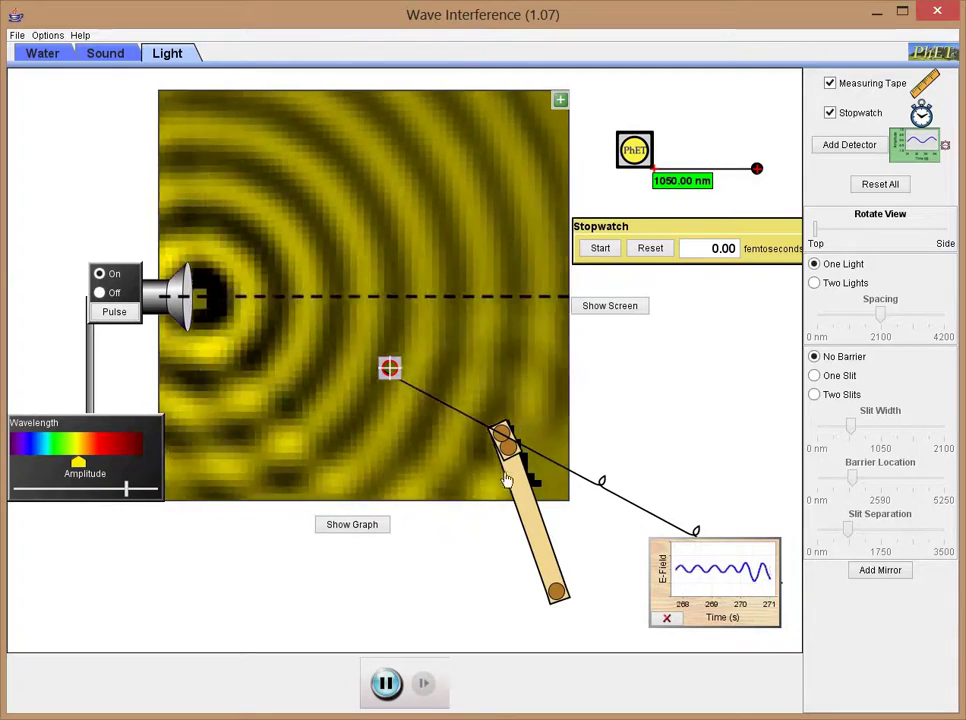
click(880, 571)
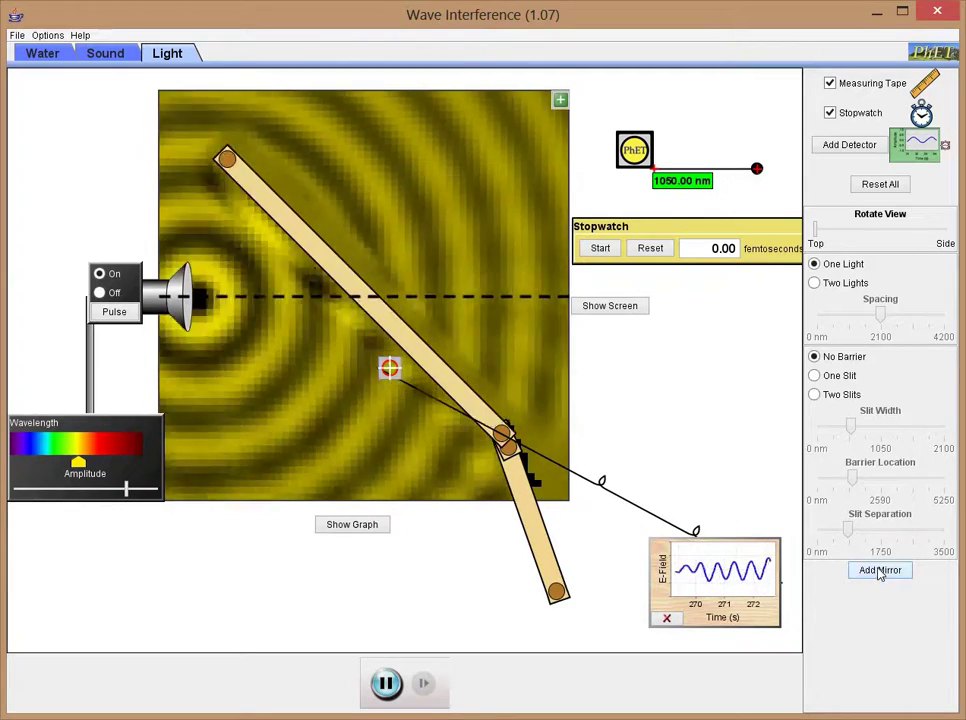
drag(226, 160, 502, 432)
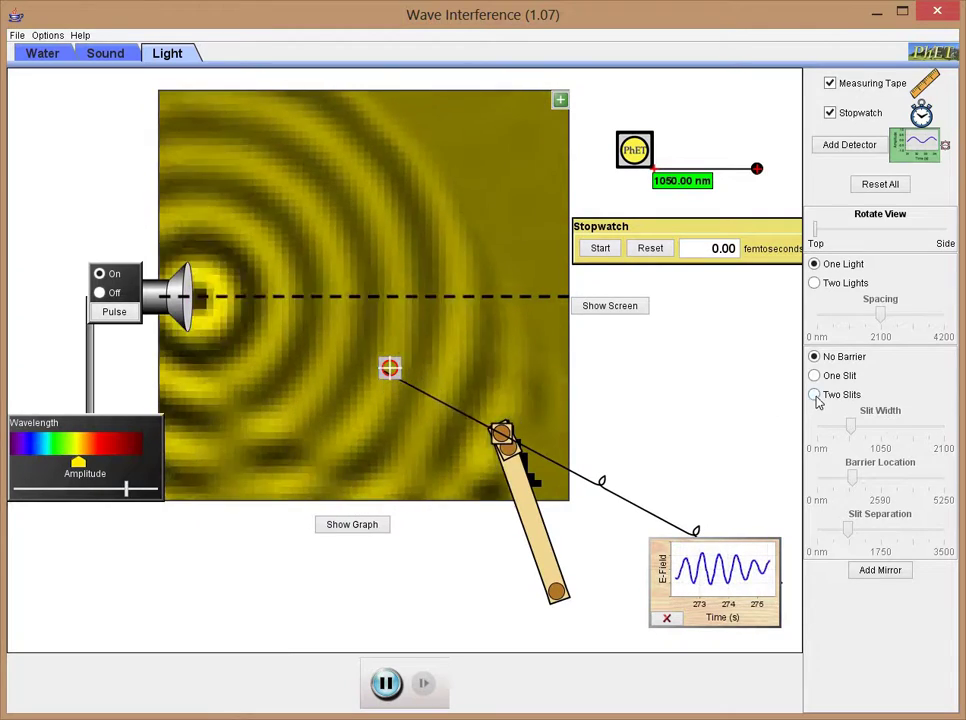